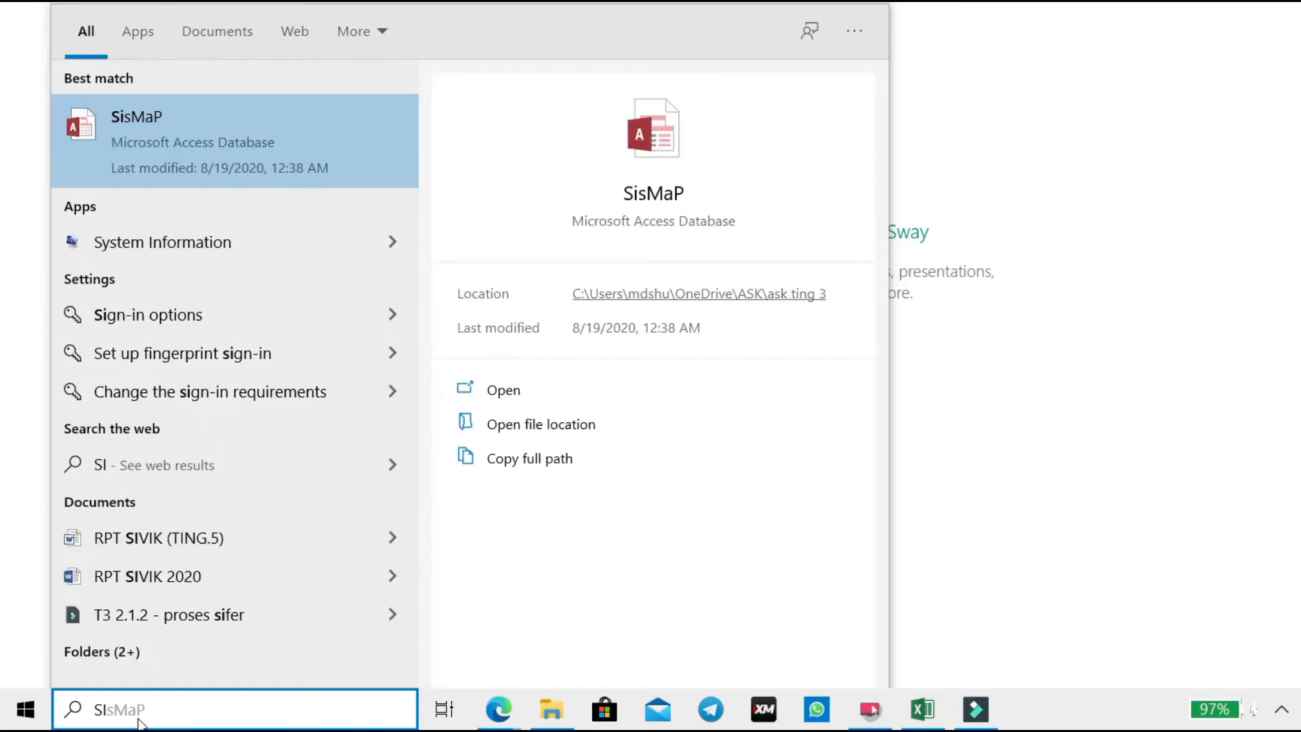
Step: Open the SisMaP database from the Windows Search best match
{"action": "left_click", "coordinate": [667, 198]}
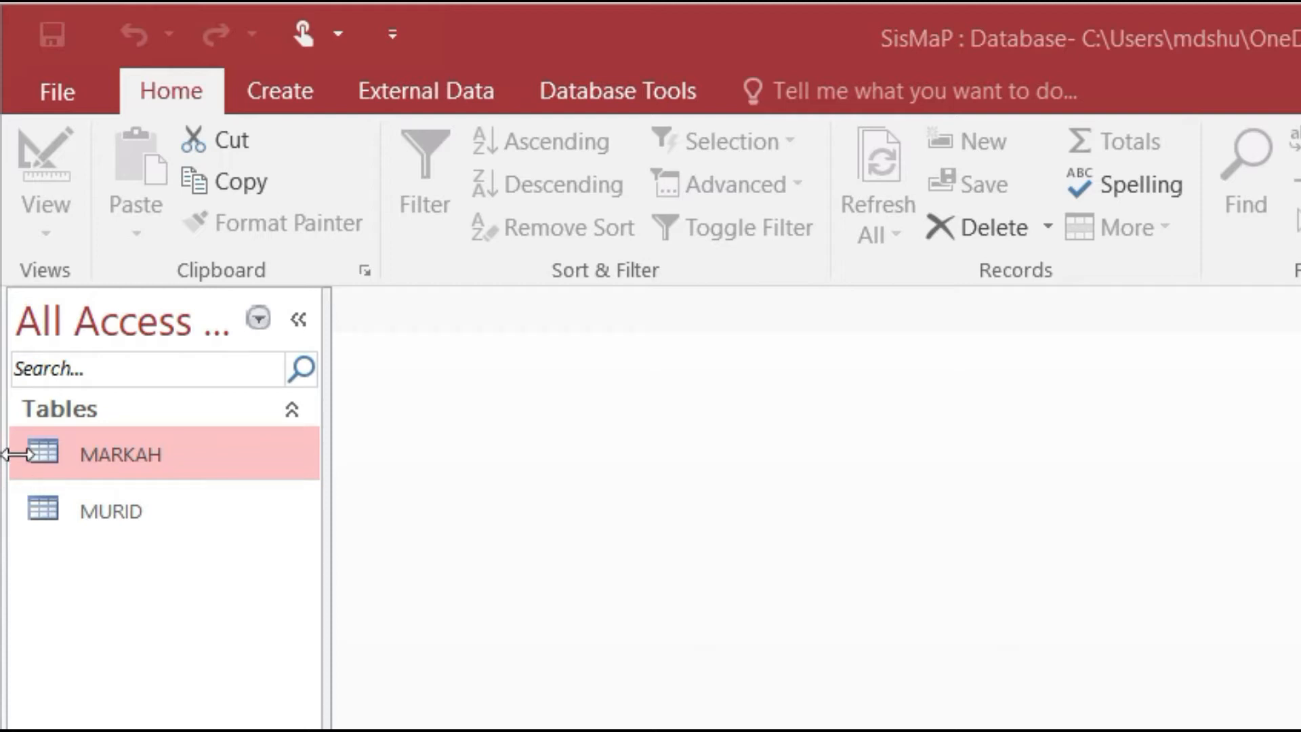
Step: Start the Form Wizard on Table: MURID and add all six of its fields
{"action": "left_click", "coordinate": [298, 98]}
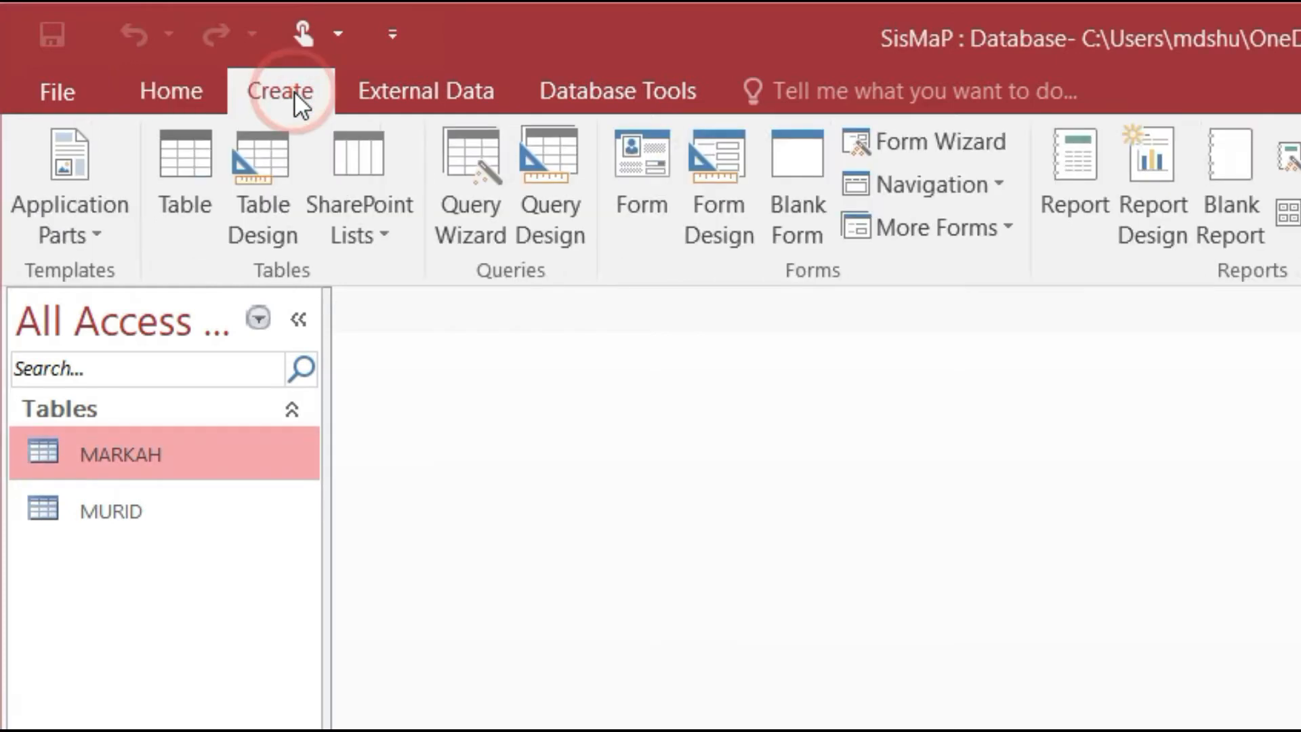
{"action": "left_click", "coordinate": [954, 145]}
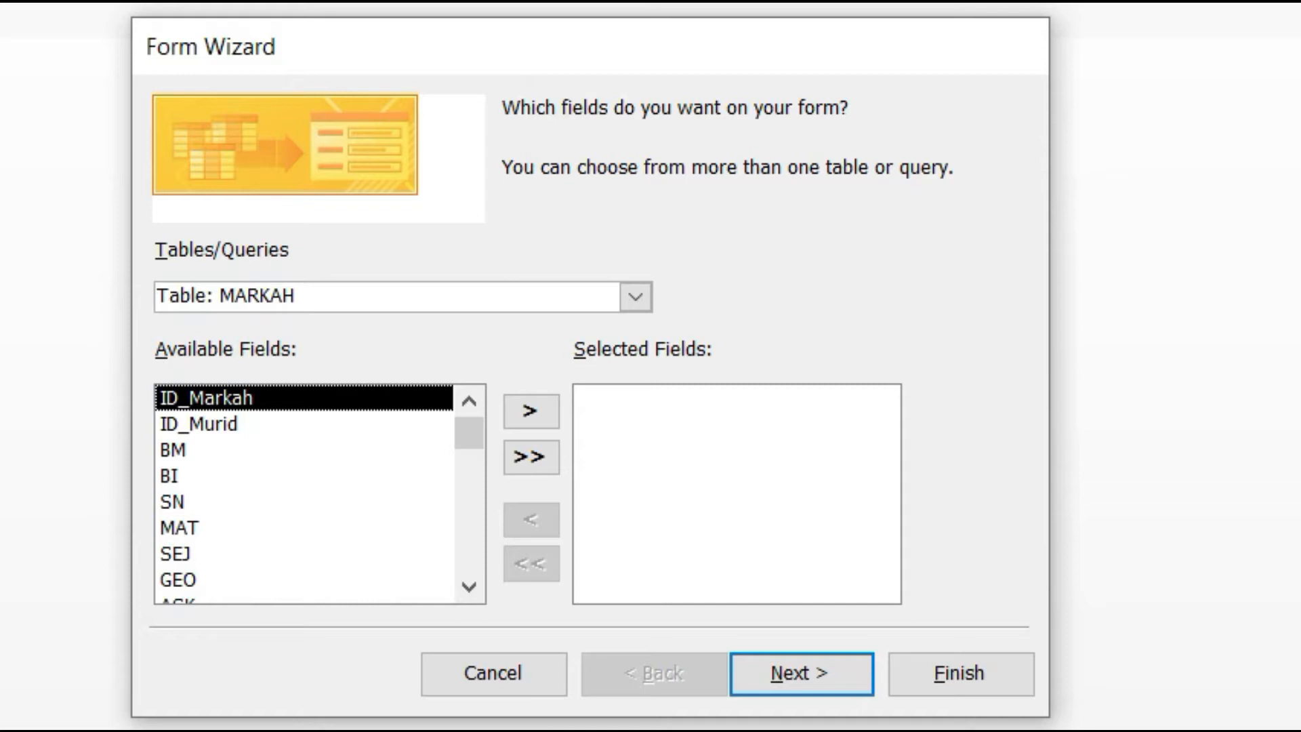
{"action": "left_click", "coordinate": [641, 298]}
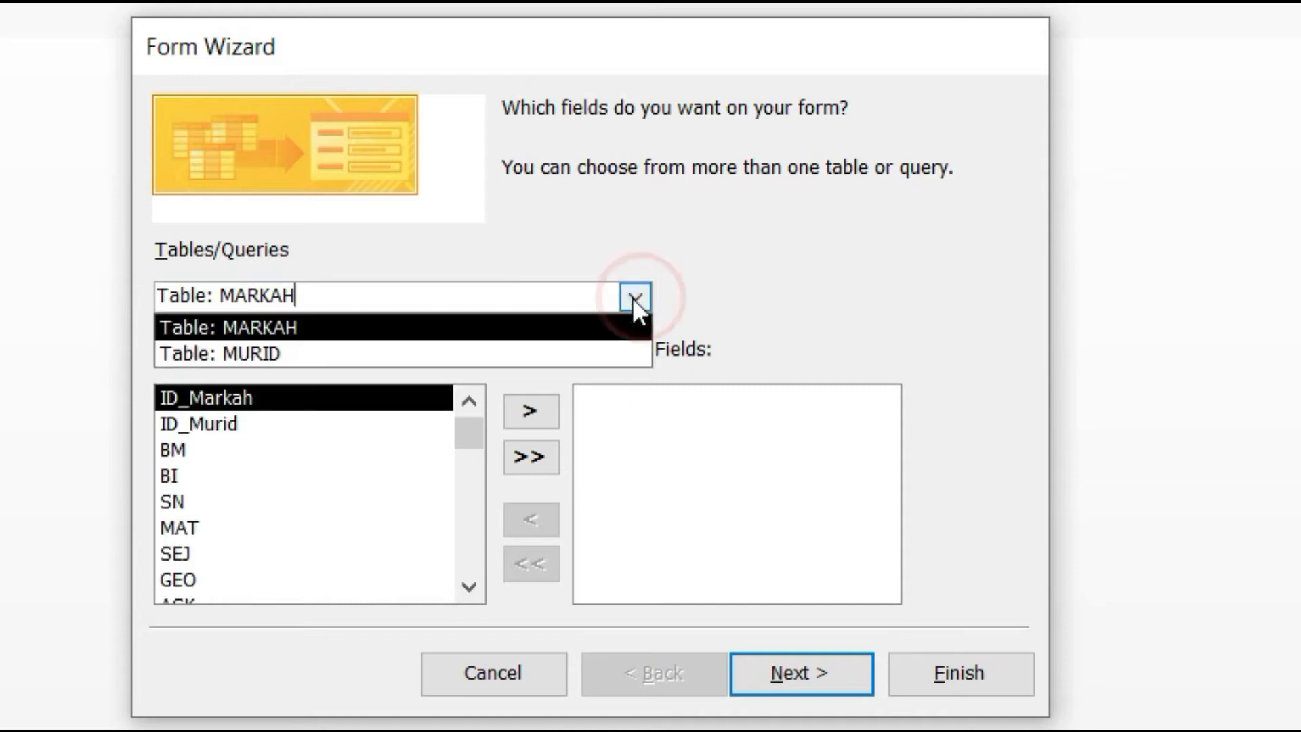
{"action": "left_click", "coordinate": [274, 353]}
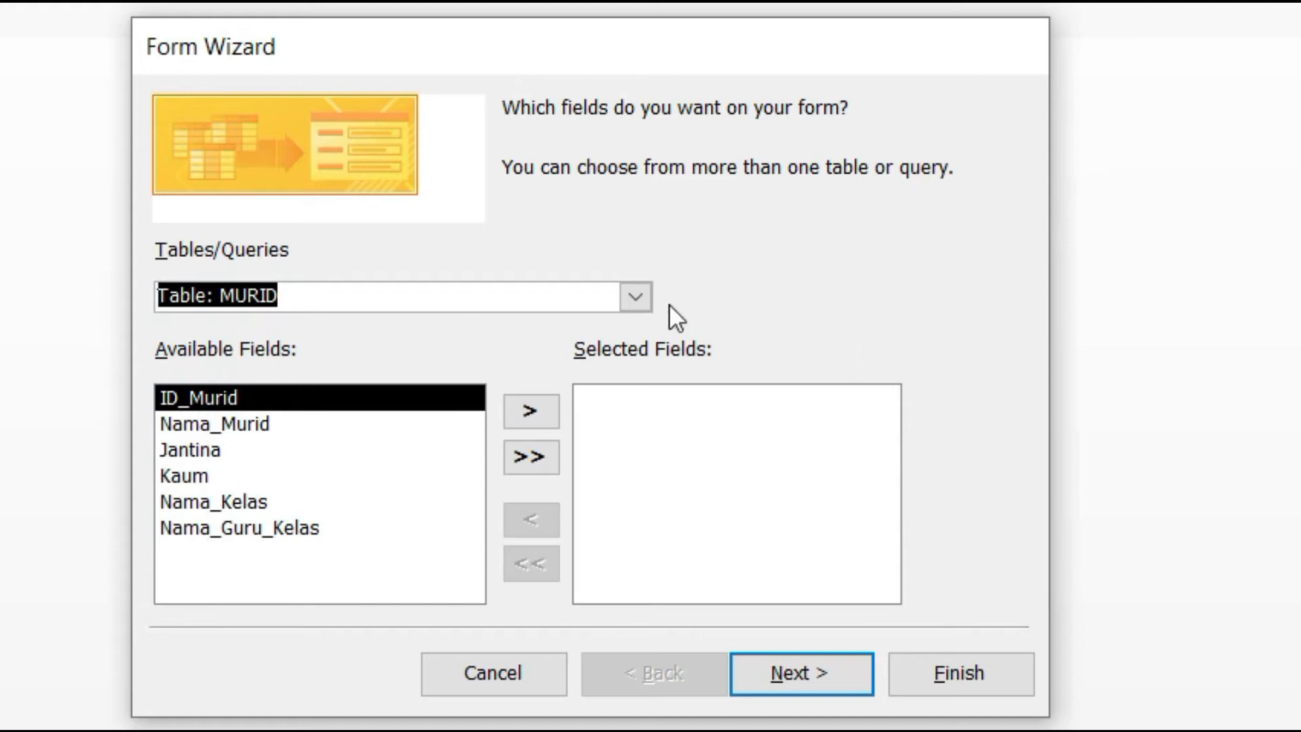
{"action": "left_click", "coordinate": [644, 305]}
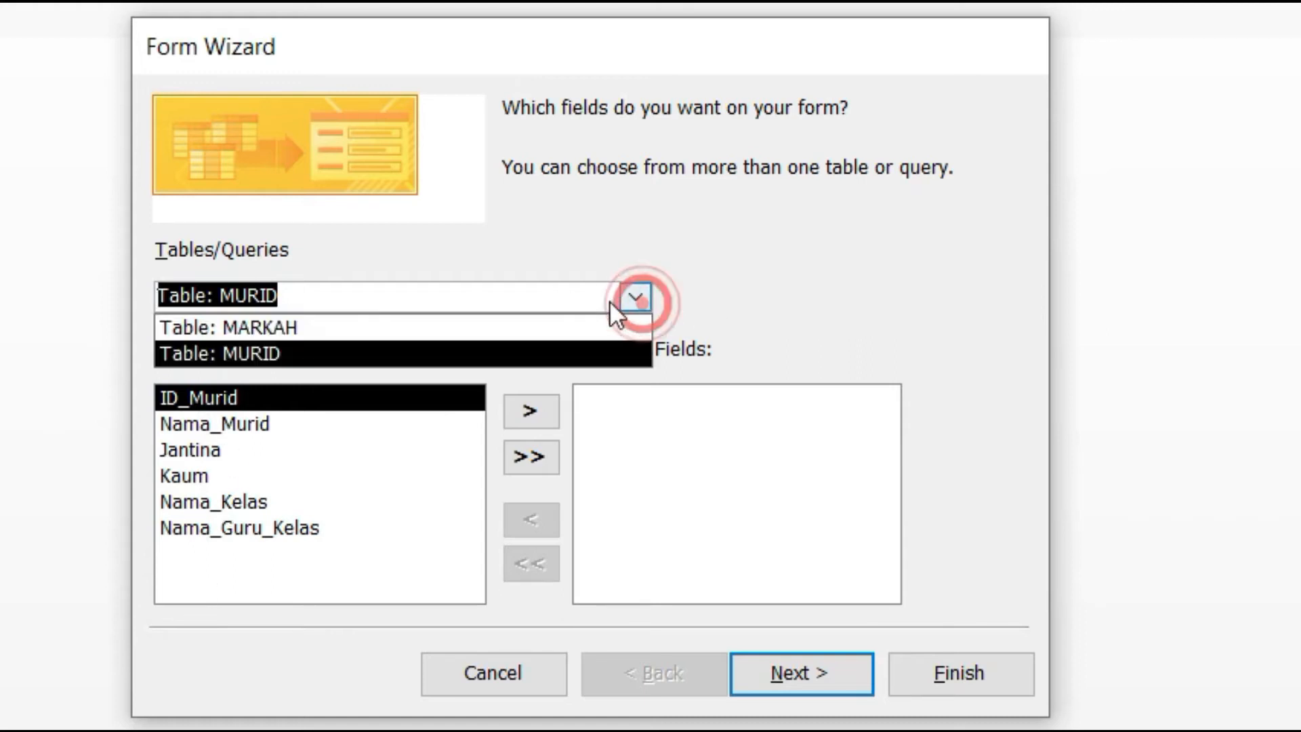
{"action": "left_click", "coordinate": [256, 325]}
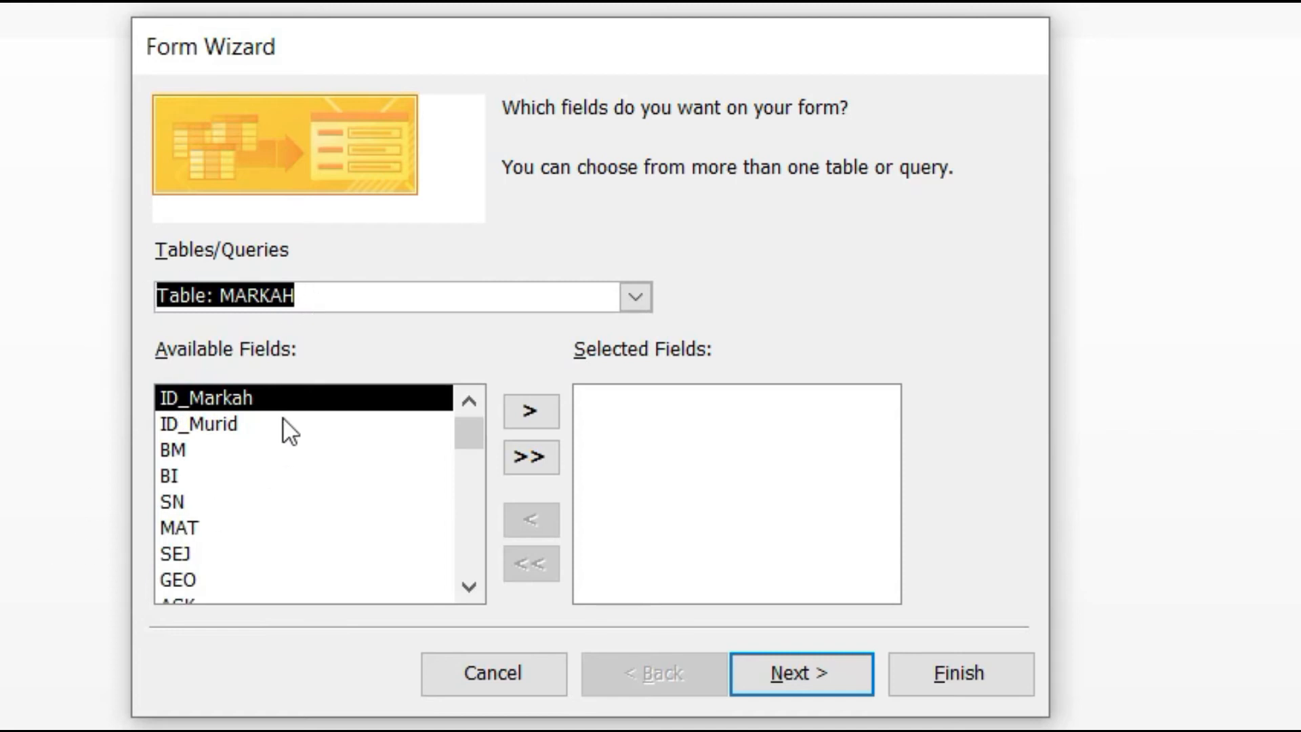
{"action": "scroll", "coordinate": [256, 487], "scroll_direction": "down", "scroll_amount": 1}
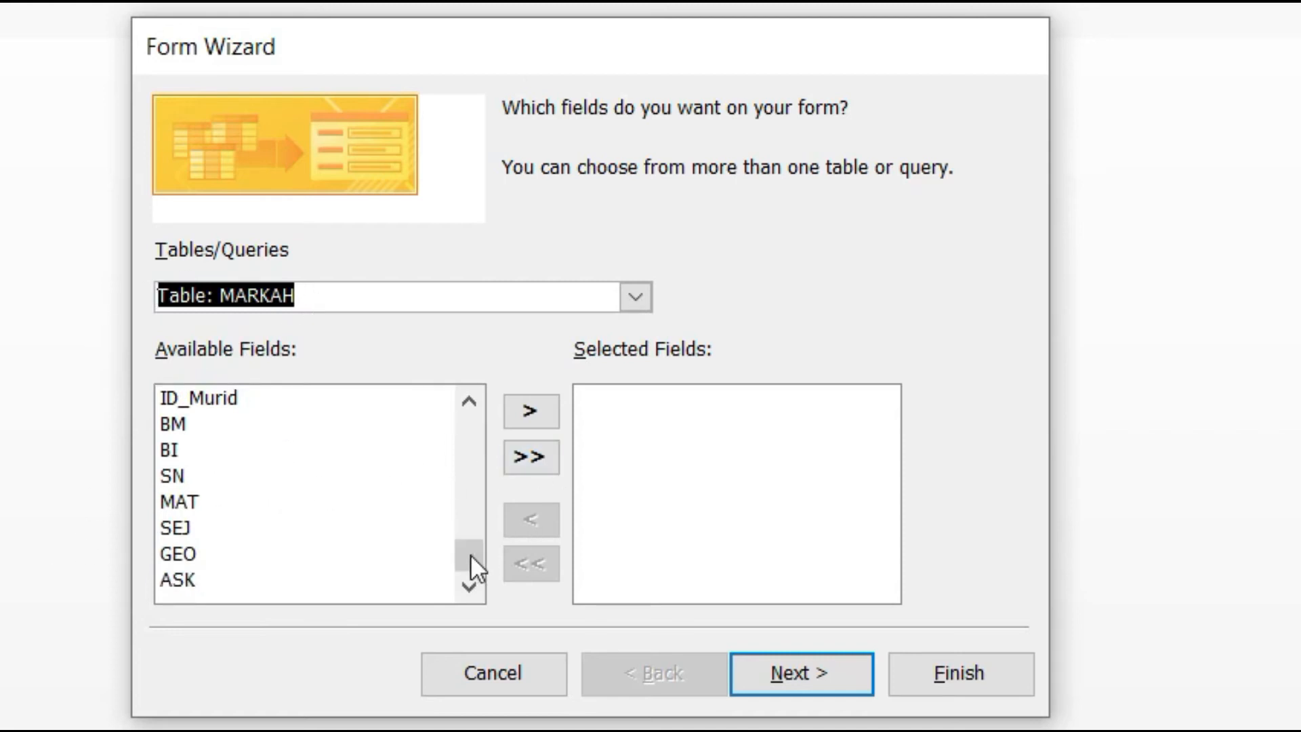
{"action": "left_click_drag", "start_coordinate": [477, 564], "coordinate": [480, 431]}
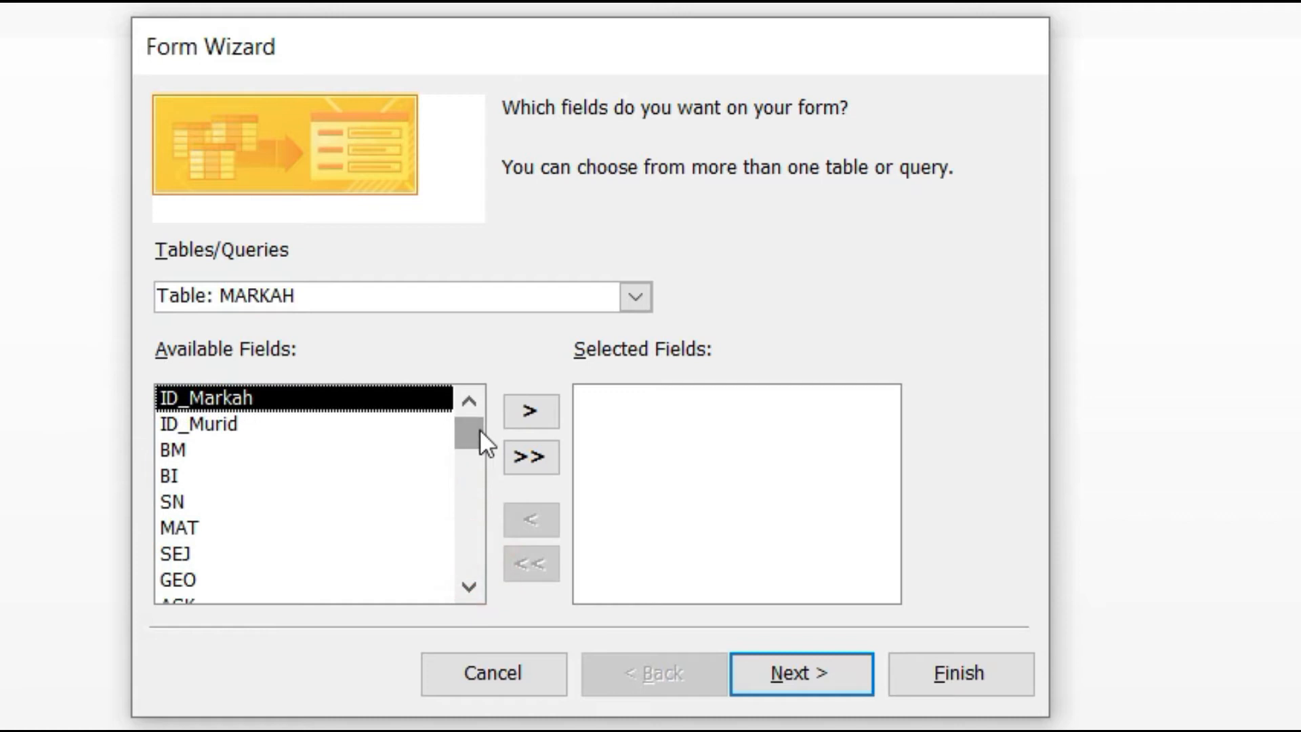
{"action": "left_click", "coordinate": [648, 297]}
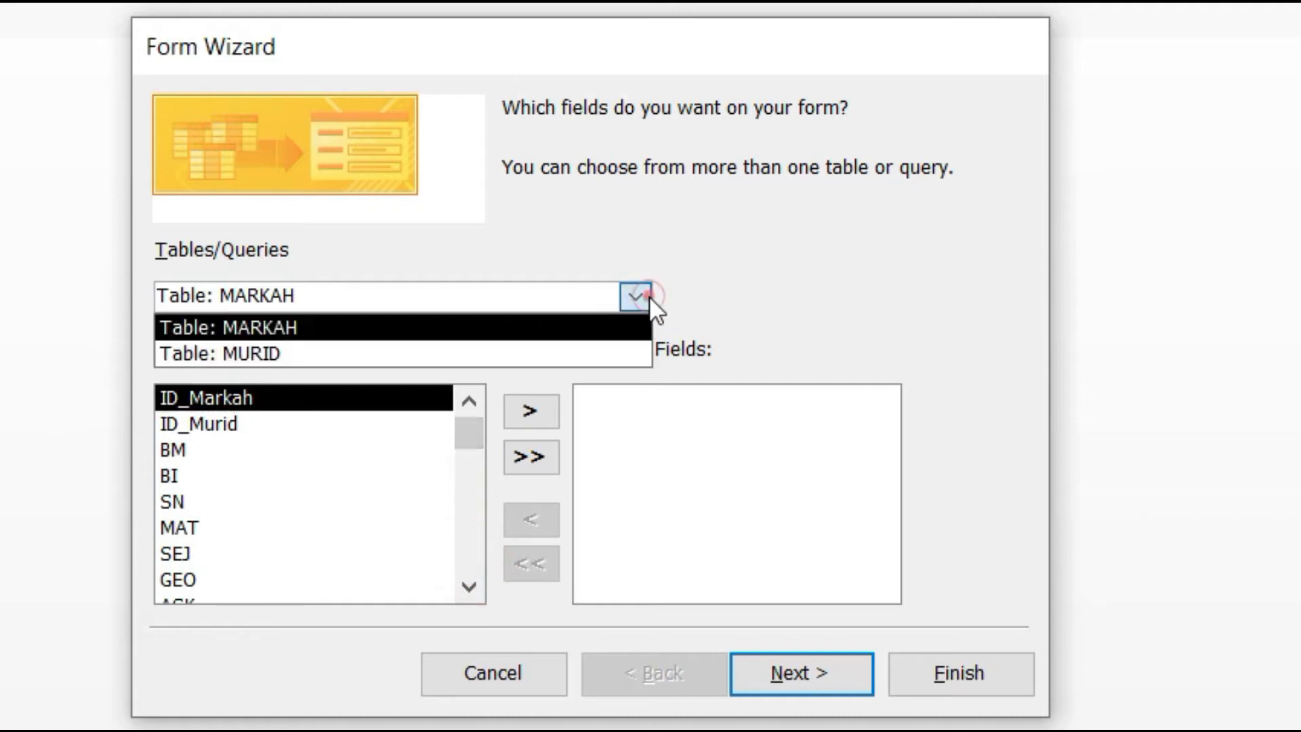
{"action": "left_click", "coordinate": [271, 354]}
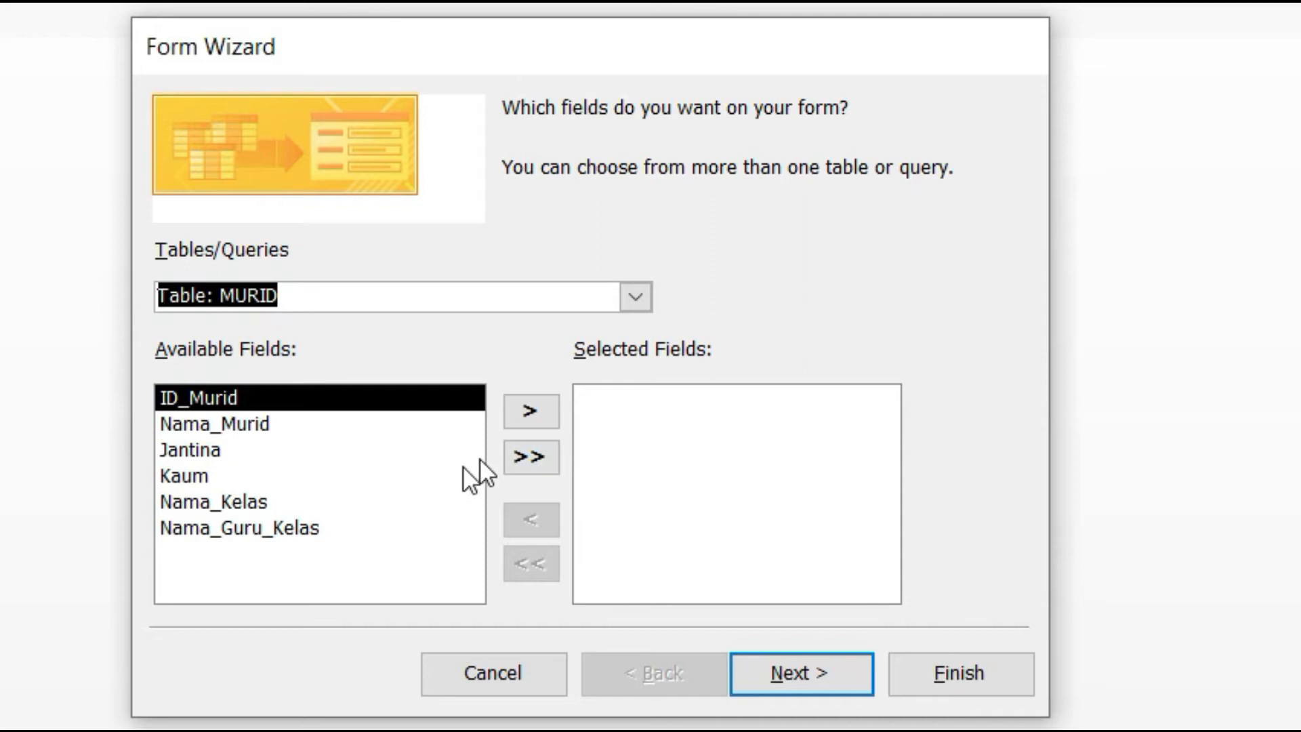
{"action": "left_click", "coordinate": [526, 453]}
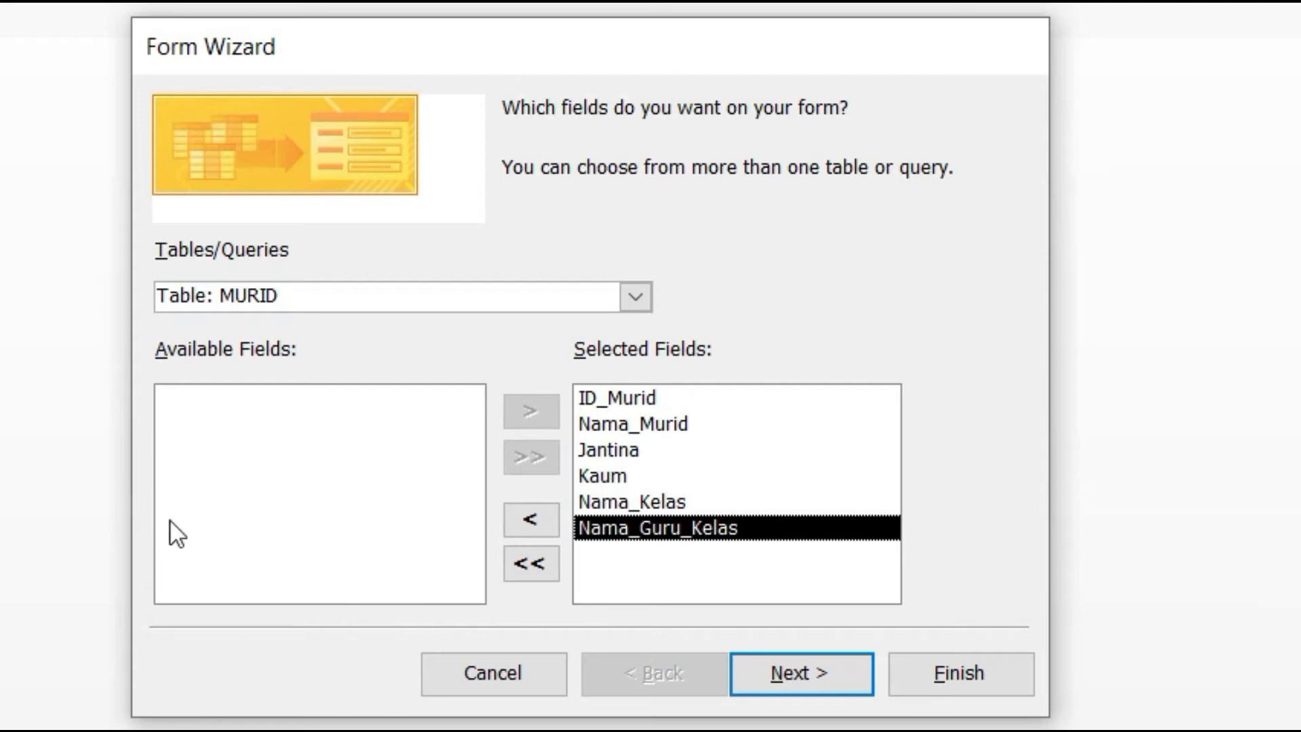
{"action": "left_click", "coordinate": [779, 680]}
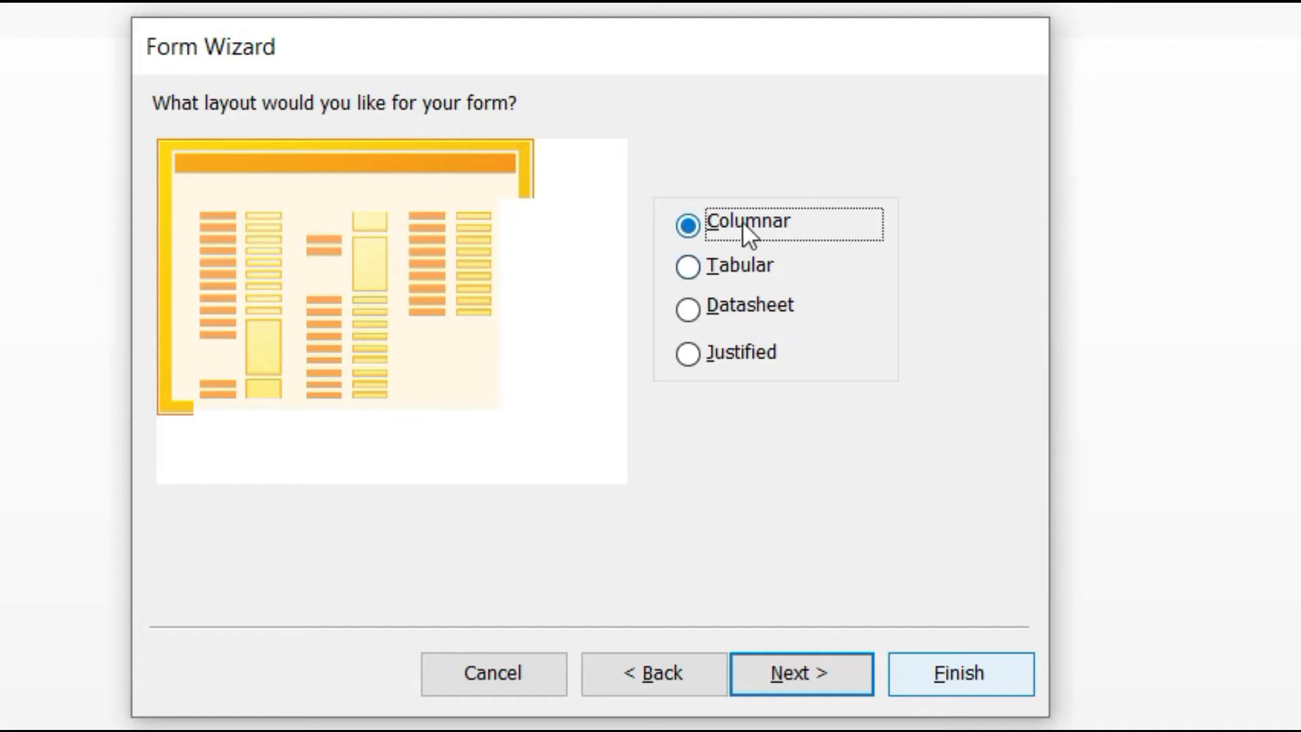
Step: Keep the Columnar layout, title the form BORANG MURID, and finish the wizard
{"action": "left_click", "coordinate": [815, 658]}
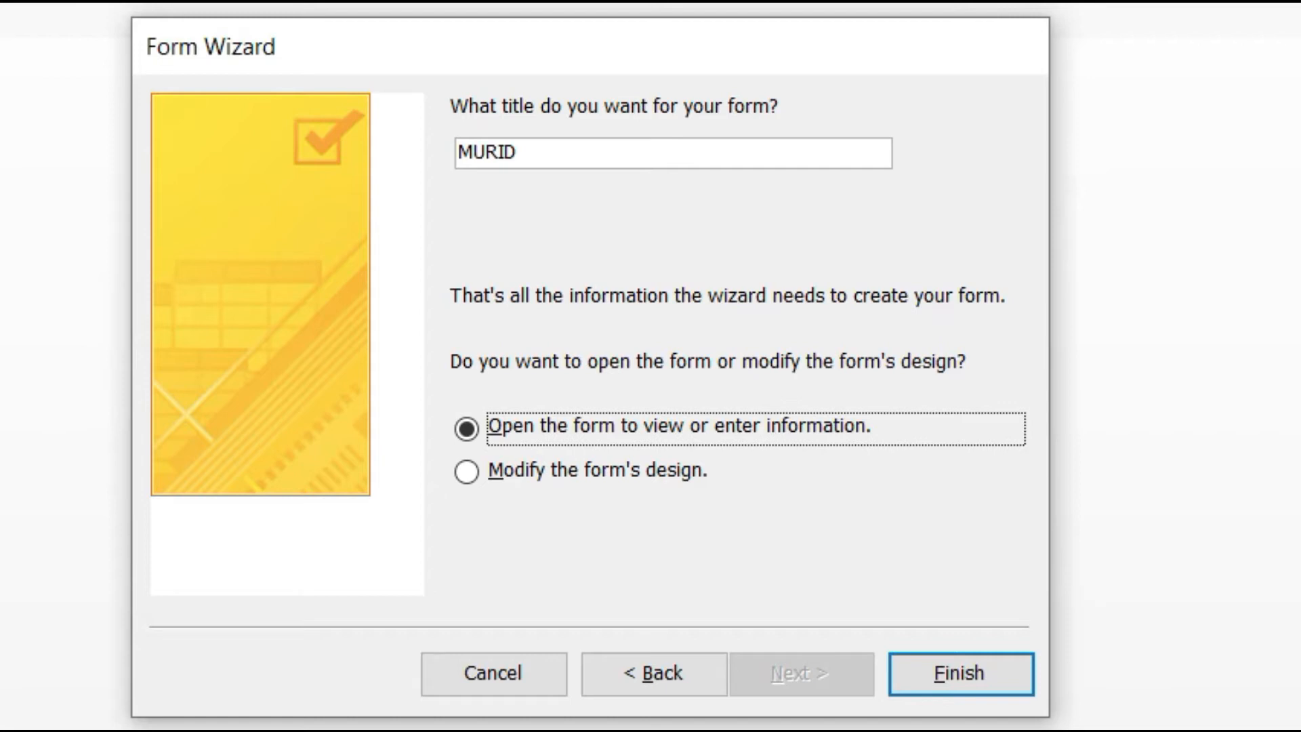
{"action": "left_click", "coordinate": [459, 151]}
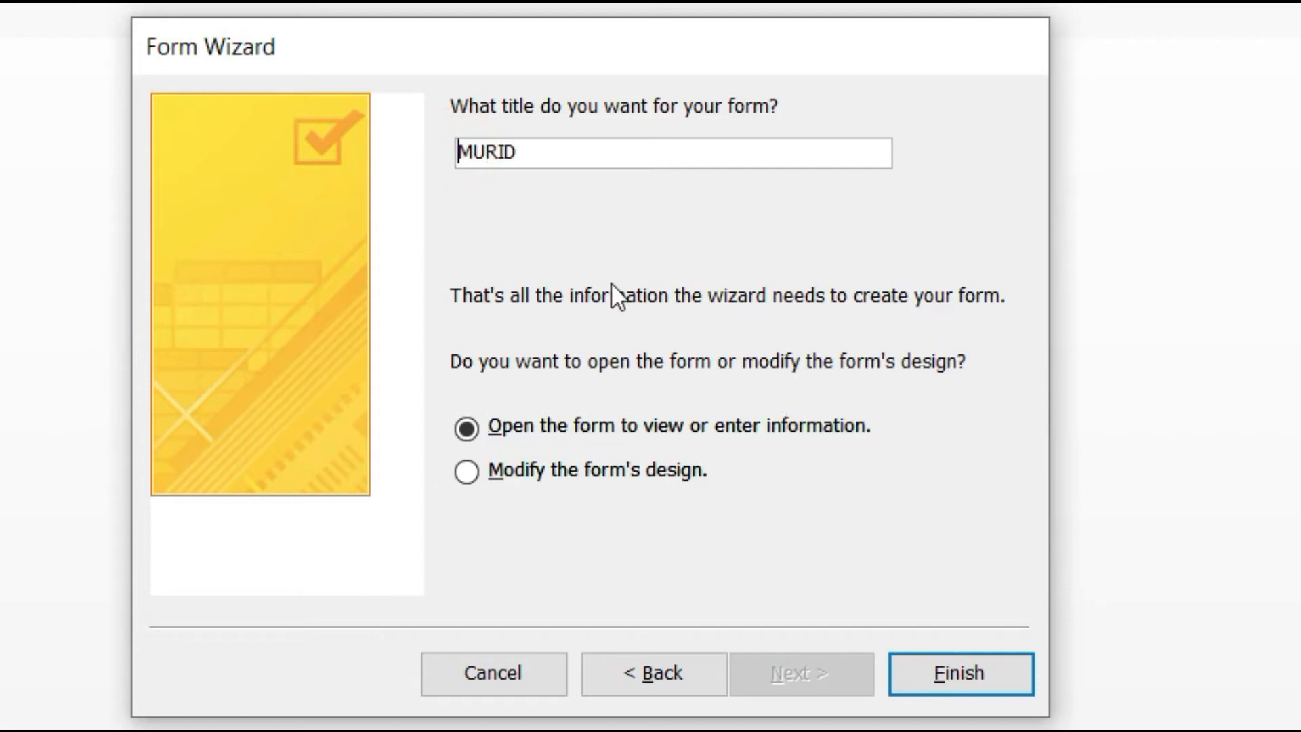
{"action": "type", "text": "BORA"}
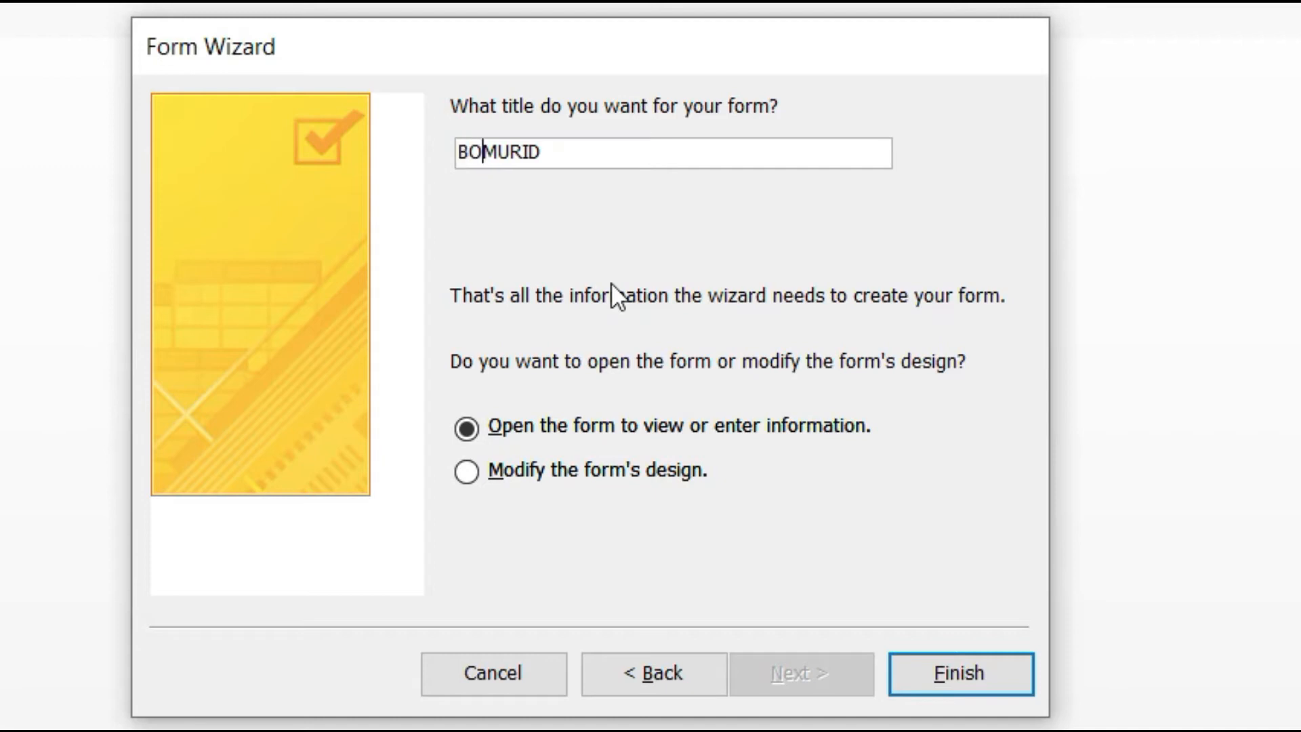
{"action": "type", "text": "NG"}
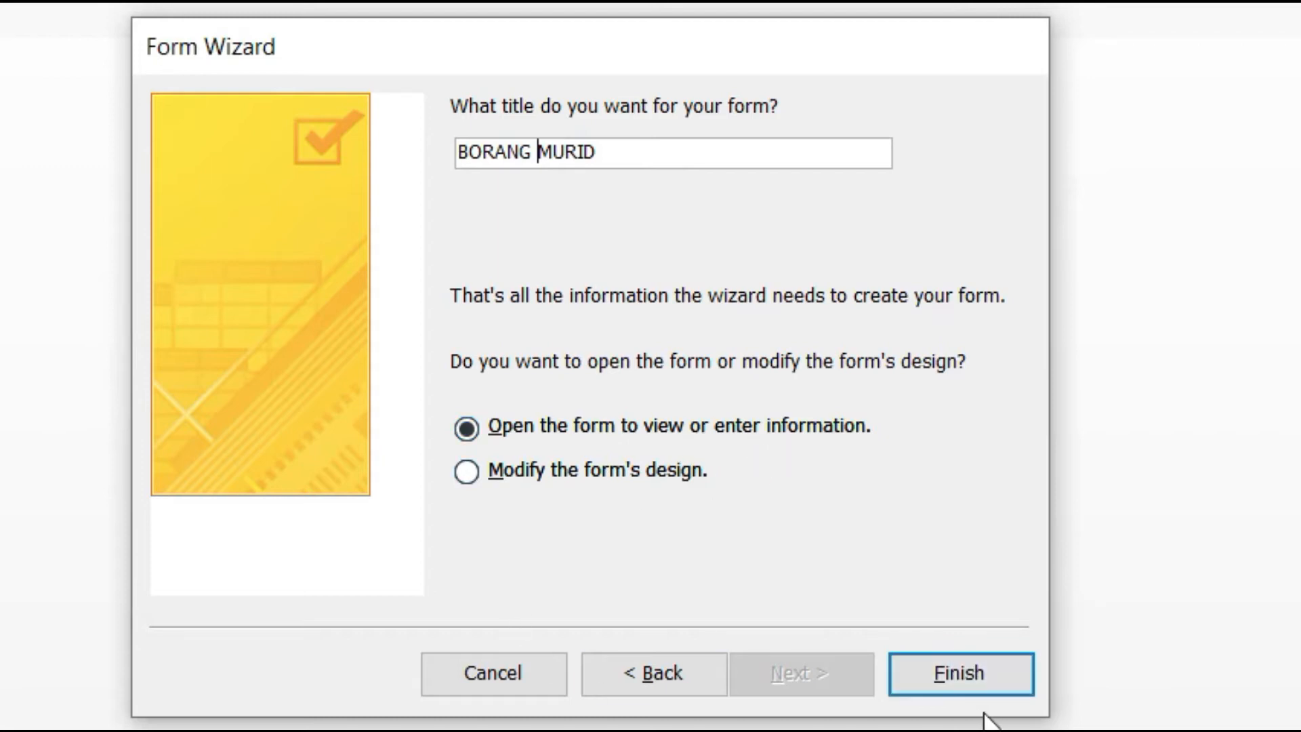
{"action": "left_click", "coordinate": [987, 685]}
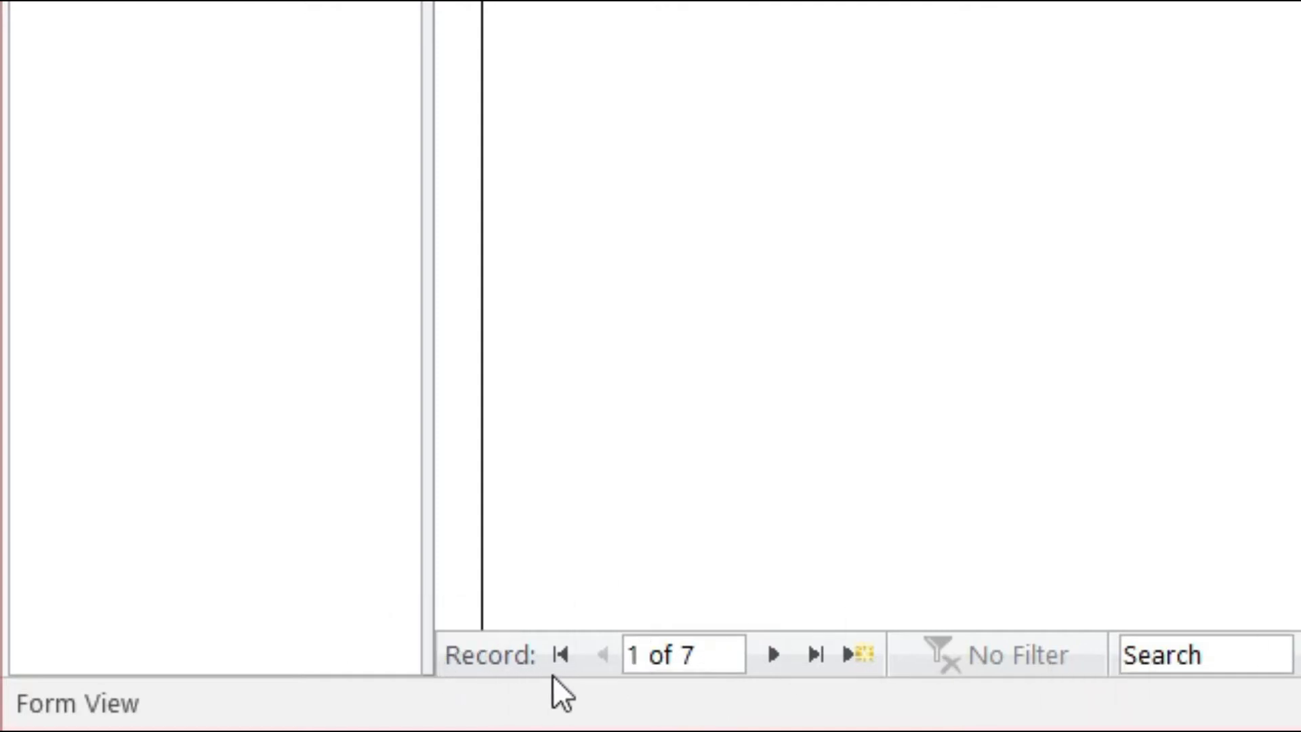
Step: Step through the seven student records with Next, Last, Previous and First, ending on record 1
{"action": "left_click", "coordinate": [781, 660]}
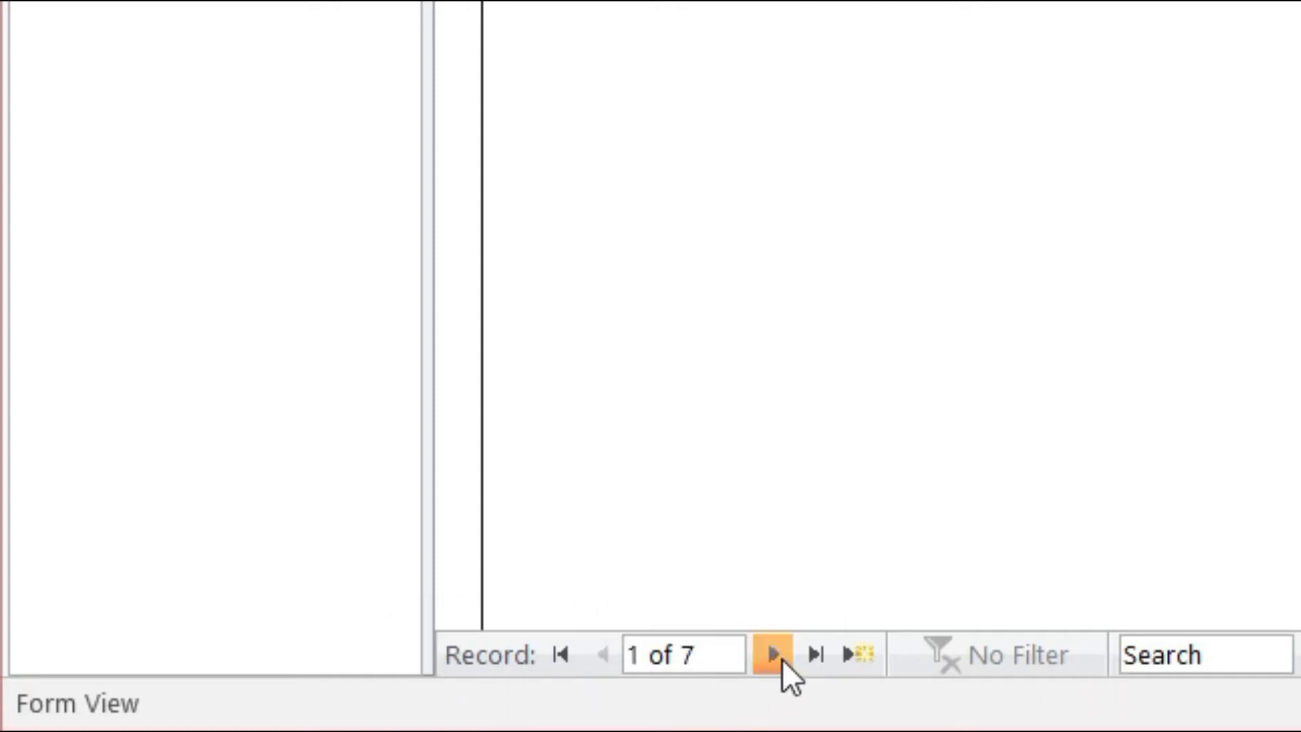
{"action": "left_click", "coordinate": [817, 652]}
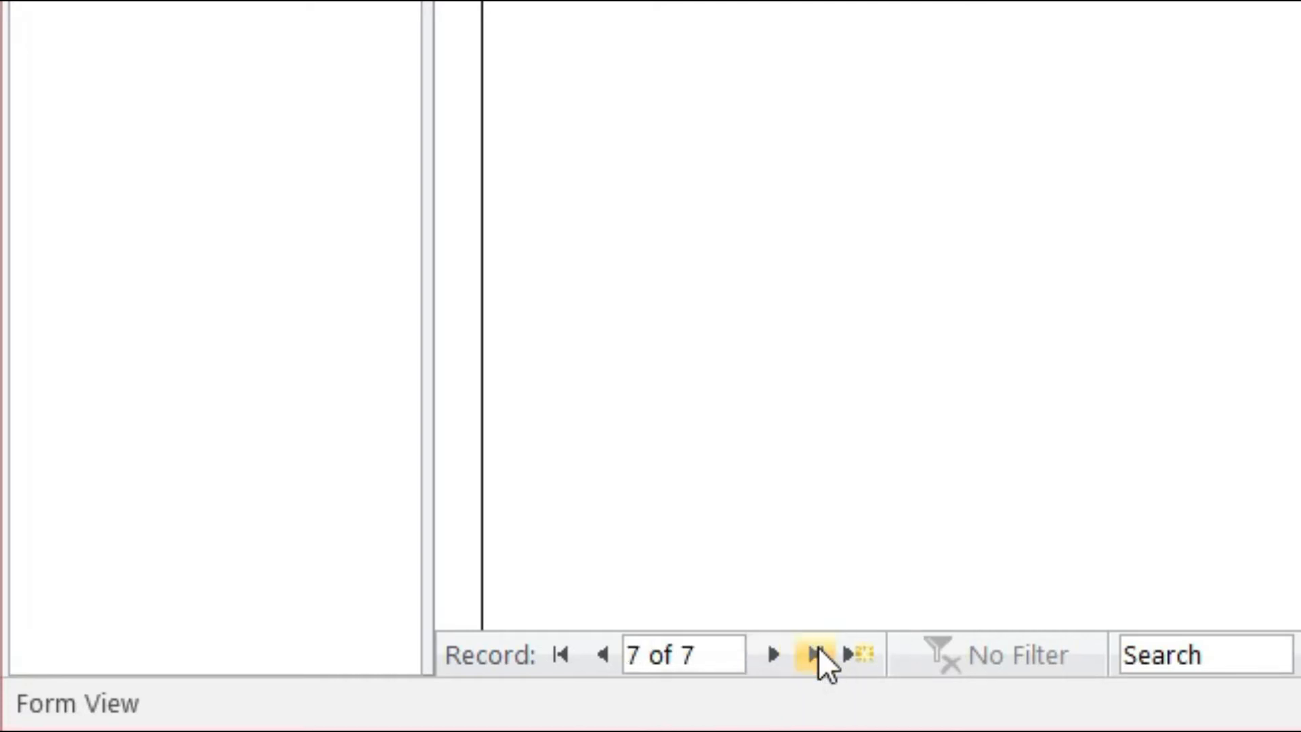
{"action": "left_click", "coordinate": [599, 654]}
{"action": "left_click", "coordinate": [558, 655]}
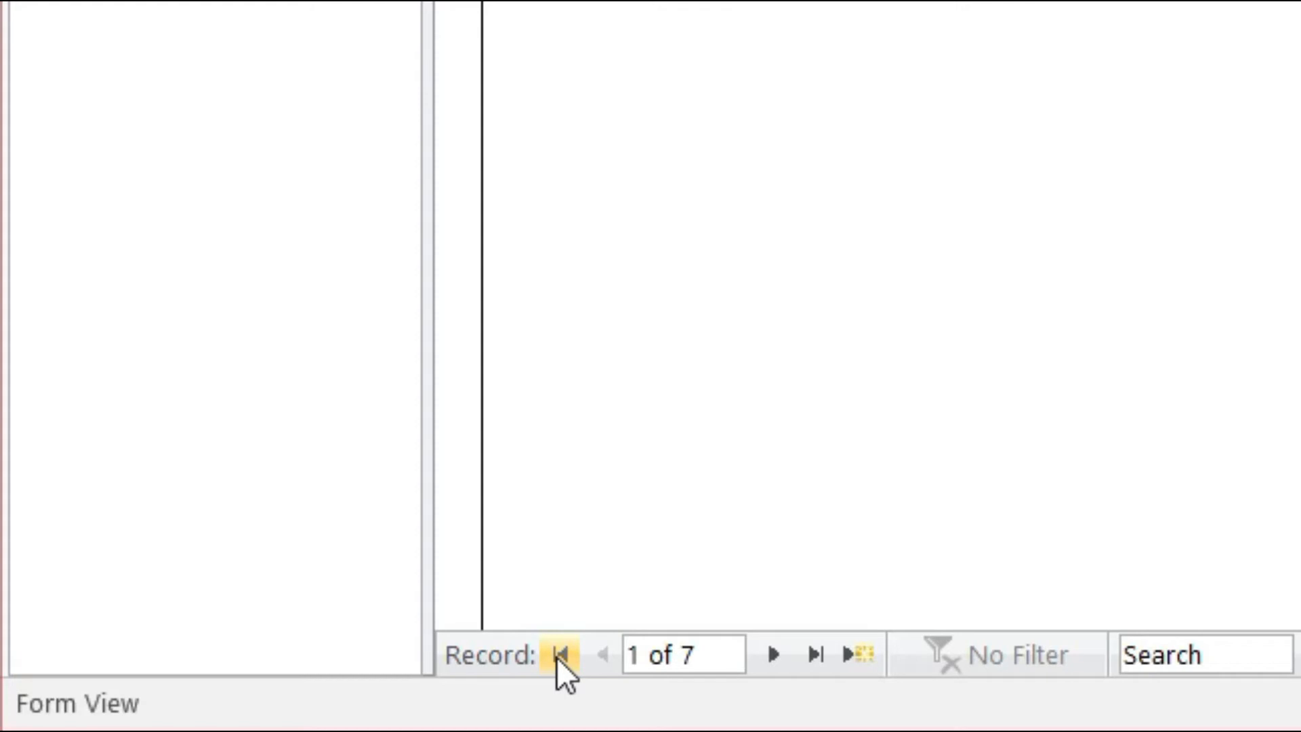
{"action": "left_click", "coordinate": [1194, 655]}
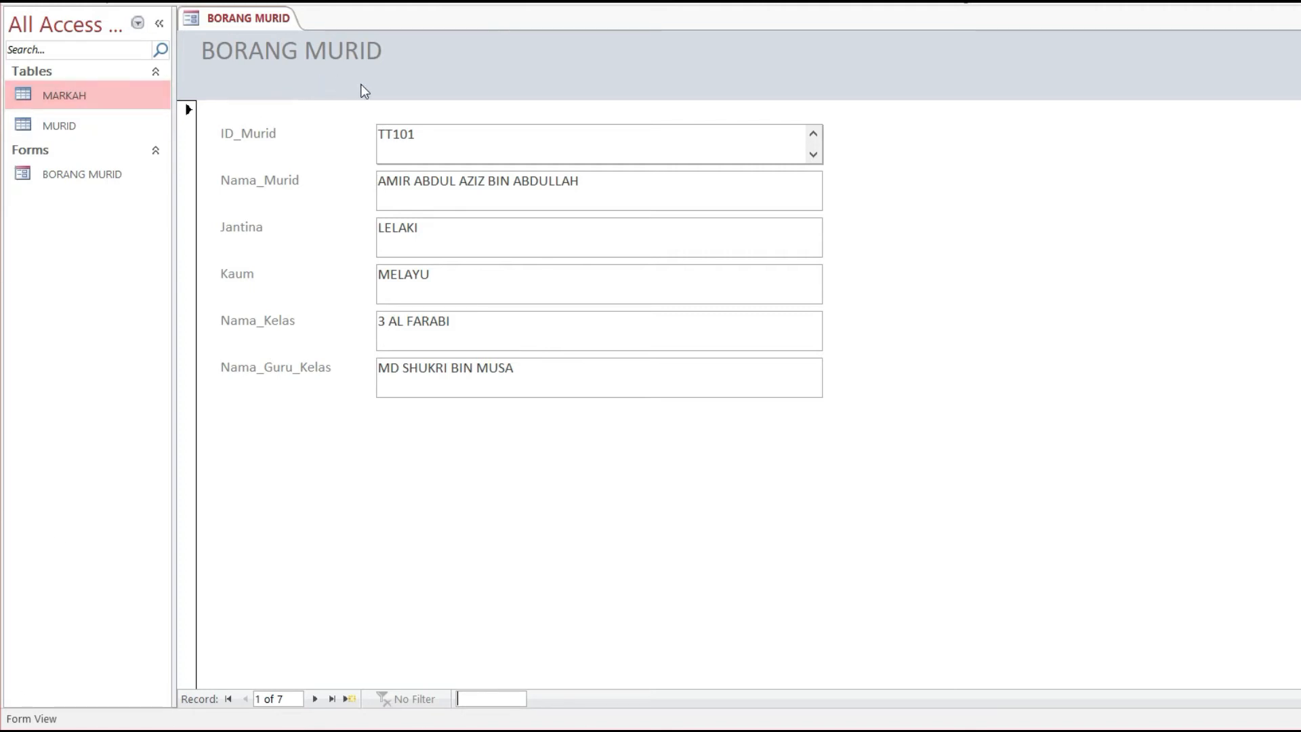
Step: Save the BORANG MURID form and close it from its tab menu
{"action": "left_click", "coordinate": [66, 126]}
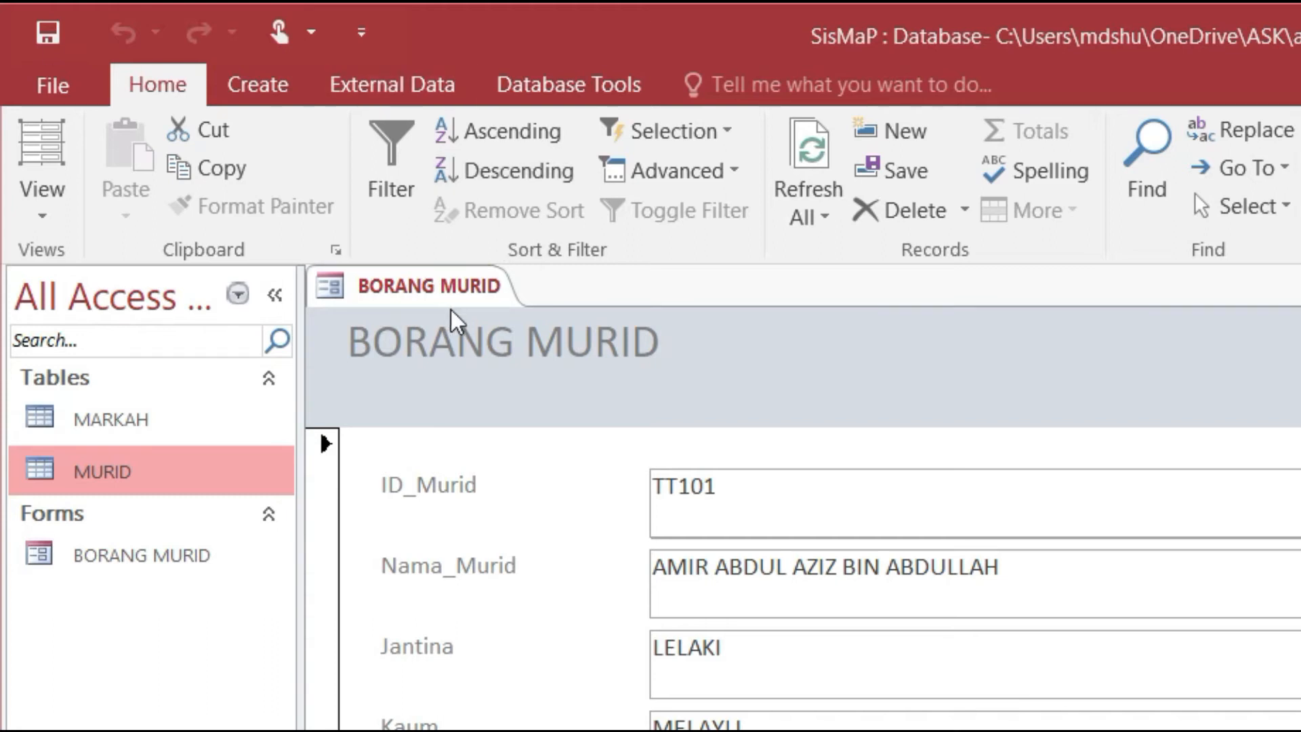
{"action": "right_click", "coordinate": [472, 297]}
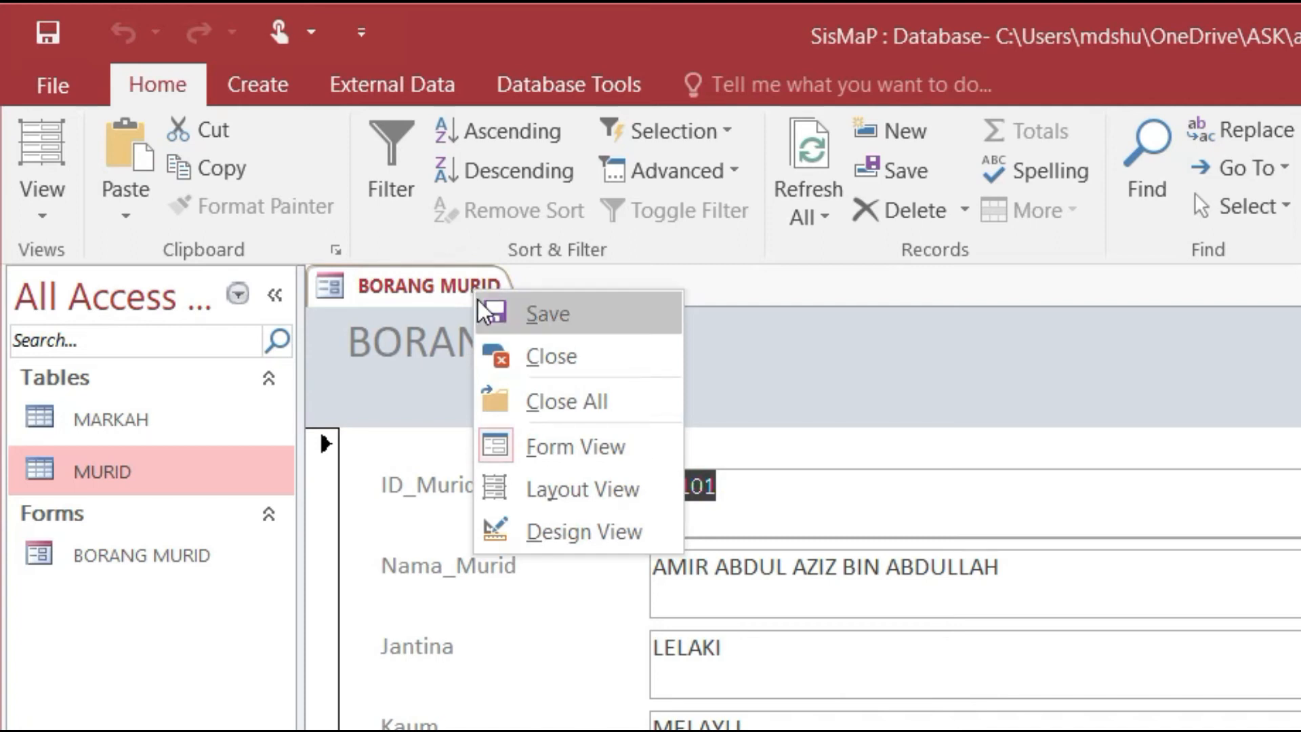
{"action": "left_click", "coordinate": [493, 310]}
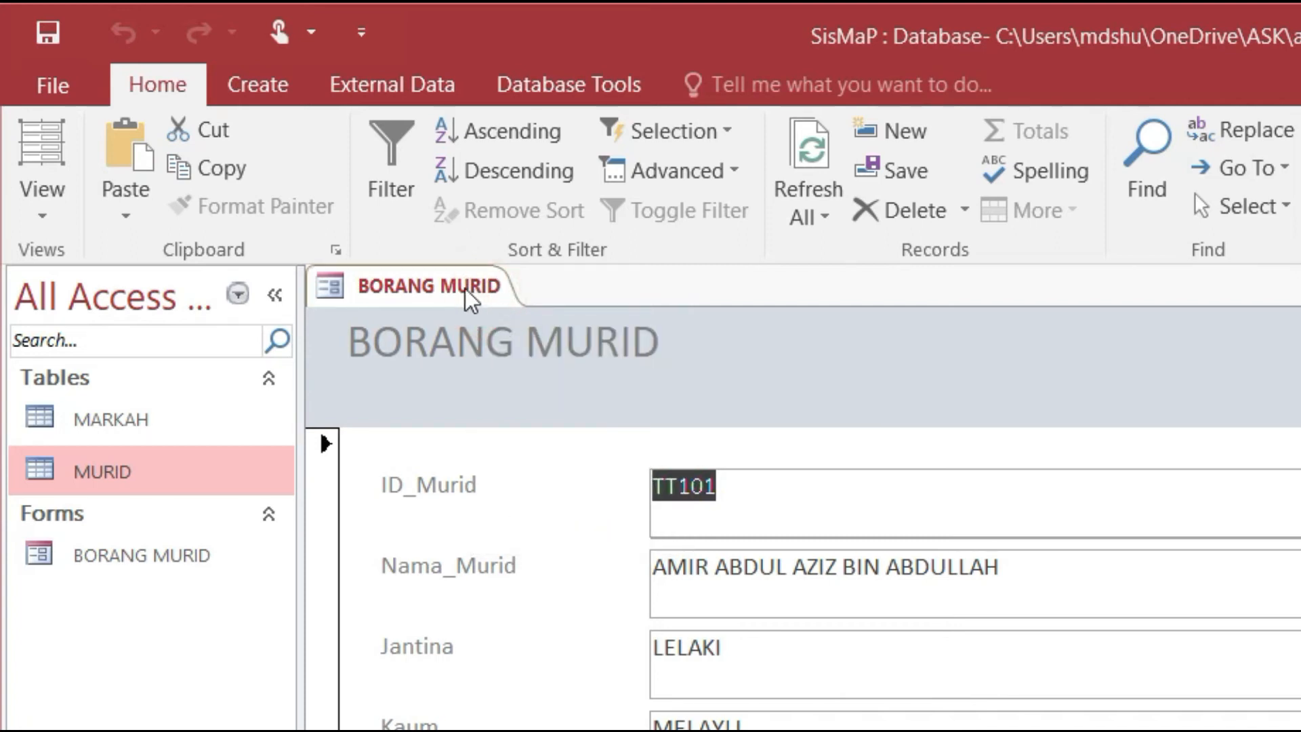
{"action": "right_click", "coordinate": [468, 290]}
{"action": "left_click", "coordinate": [596, 352]}
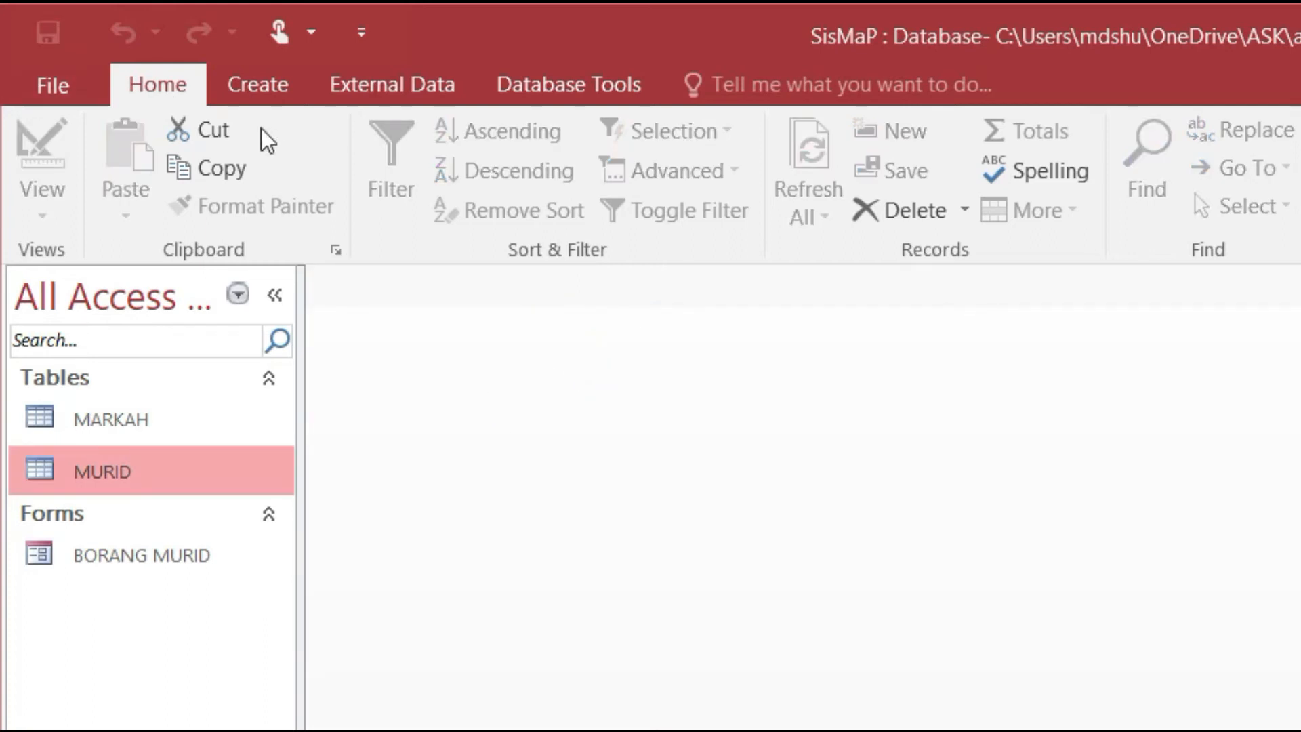
{"action": "left_click", "coordinate": [274, 86]}
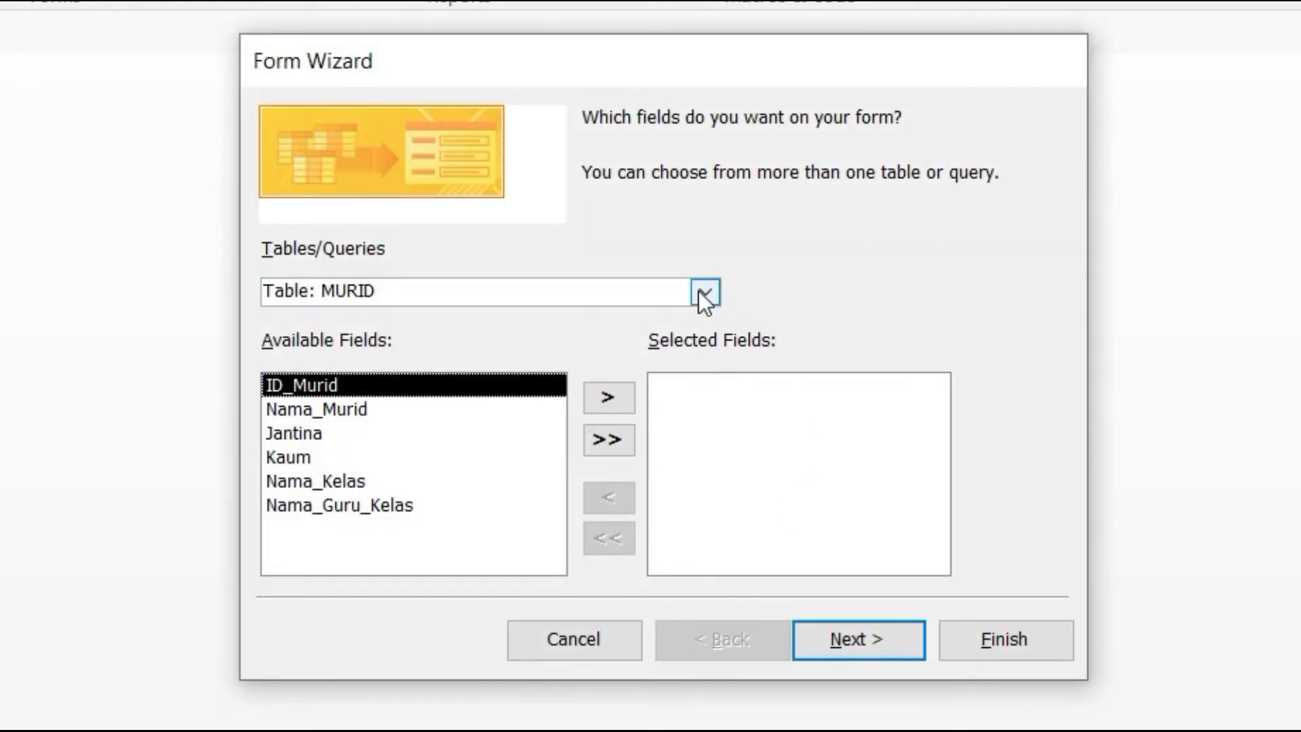
Step: Add all MURID fields and all MARKAH fields to the new Form Wizard
{"action": "left_click", "coordinate": [704, 292]}
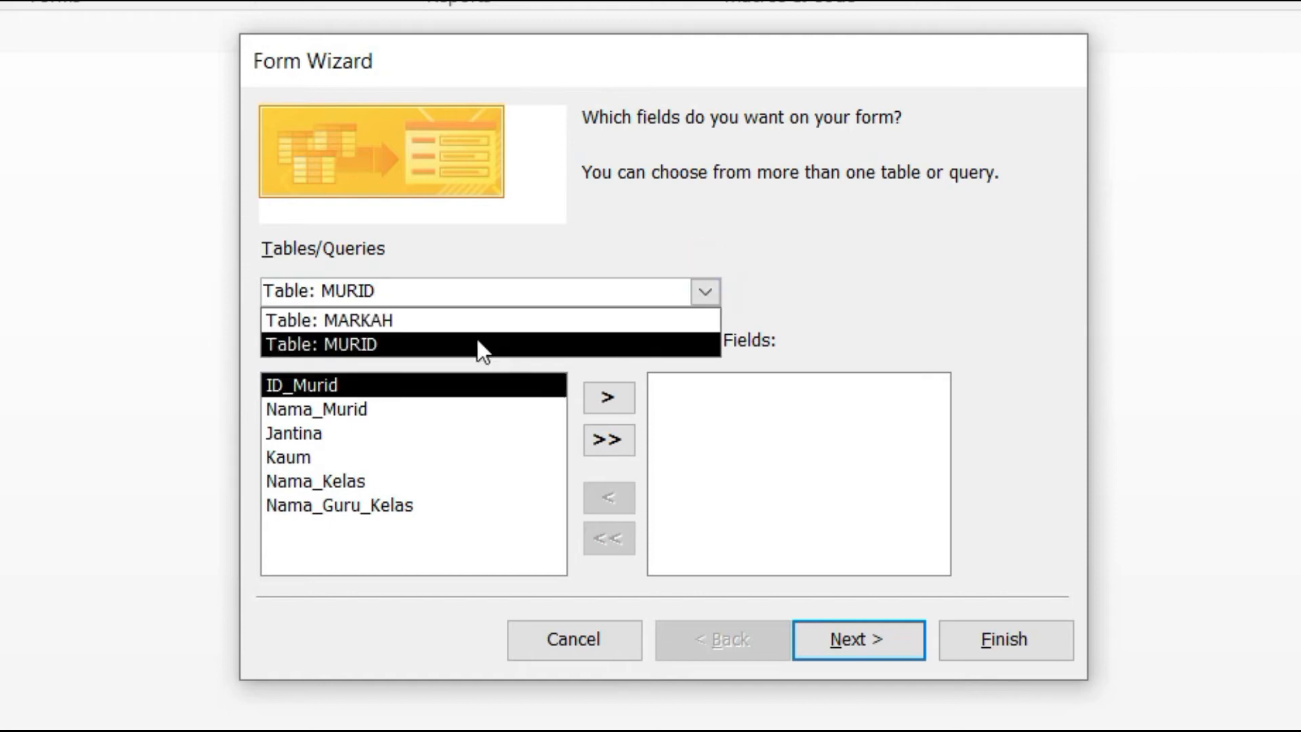
{"action": "left_click", "coordinate": [455, 343]}
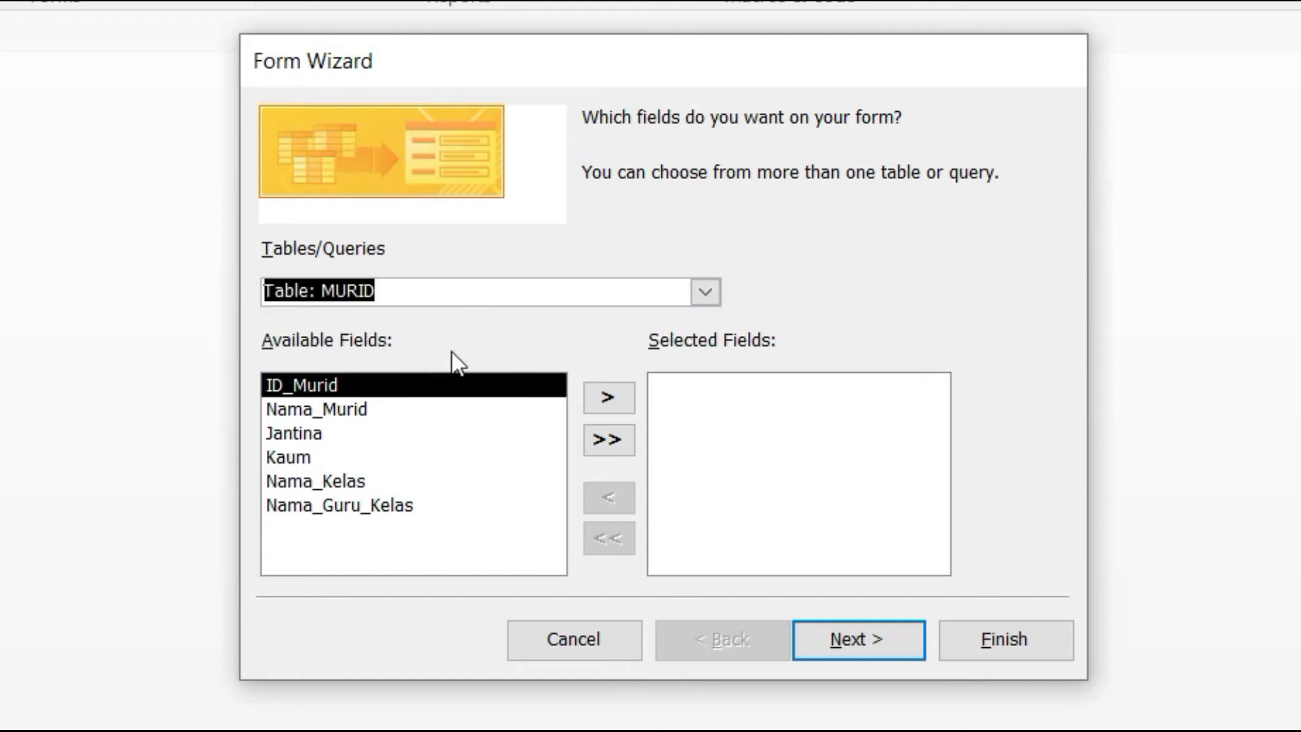
{"action": "left_click", "coordinate": [615, 442]}
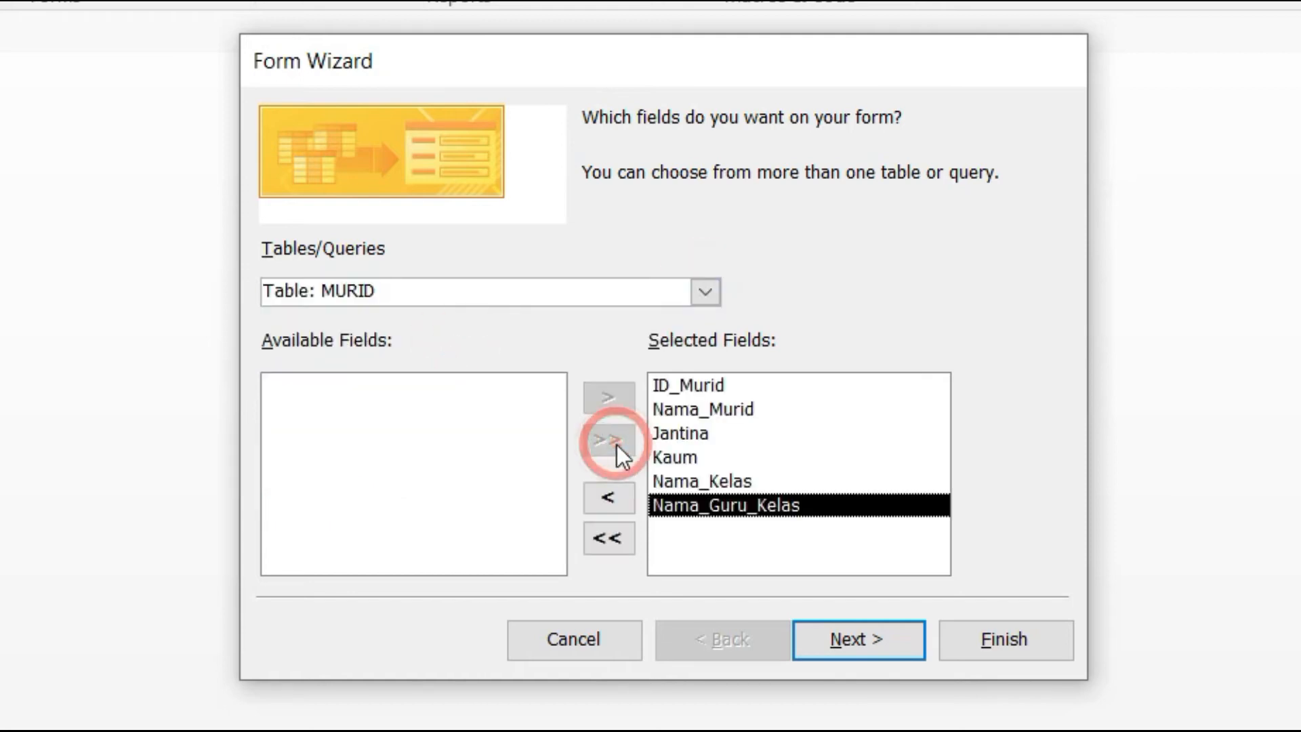
{"action": "left_click", "coordinate": [715, 298]}
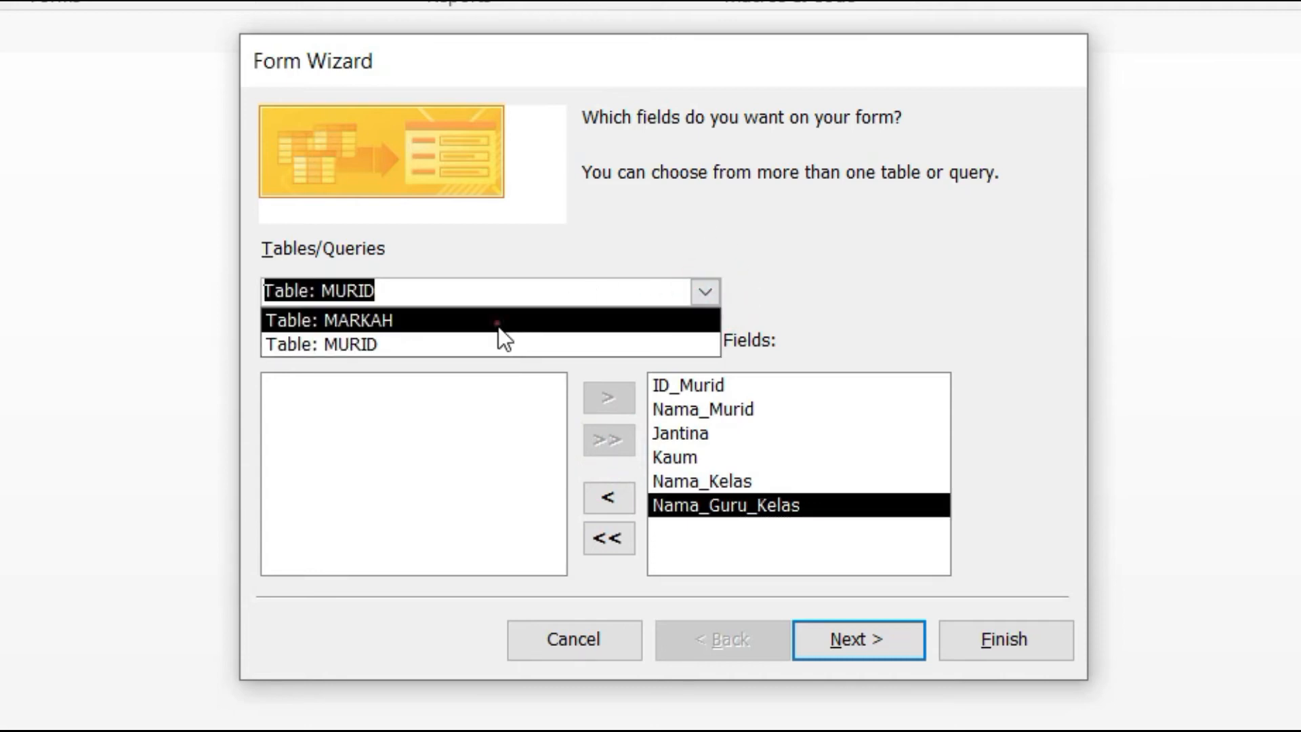
{"action": "left_click", "coordinate": [498, 326]}
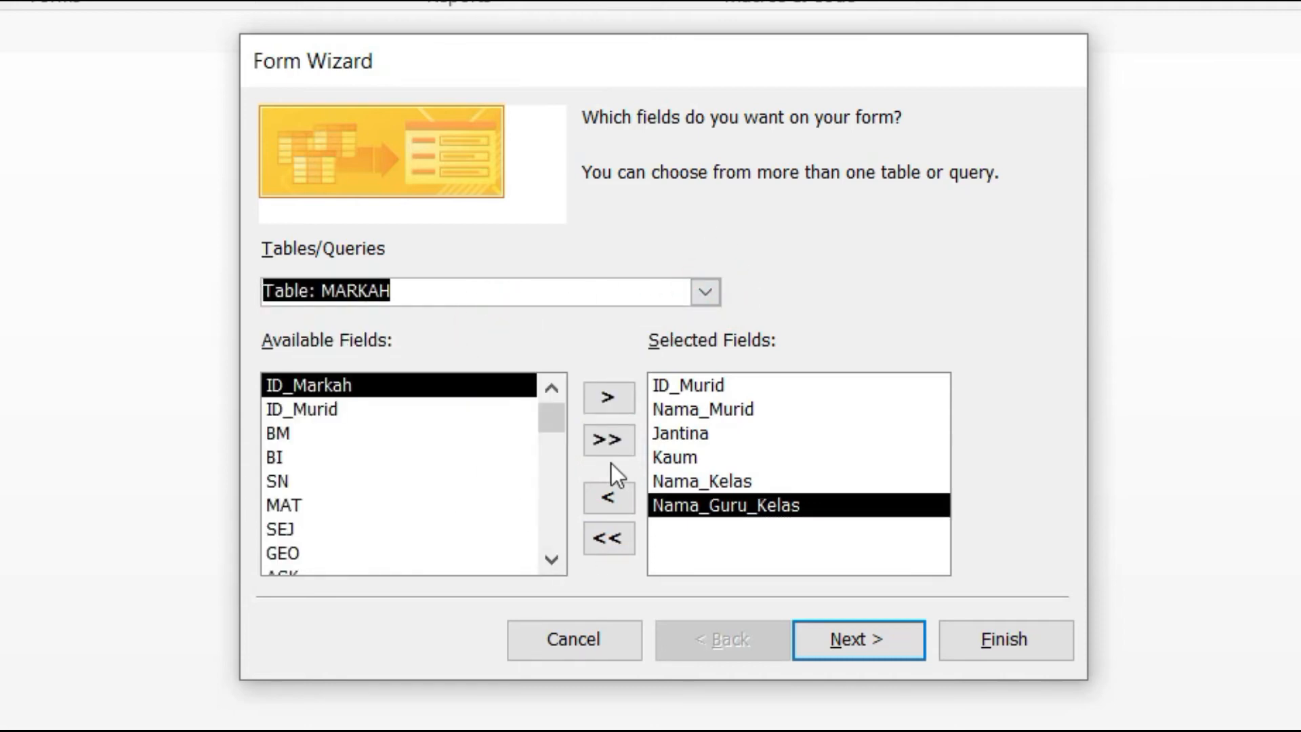
{"action": "left_click", "coordinate": [620, 442]}
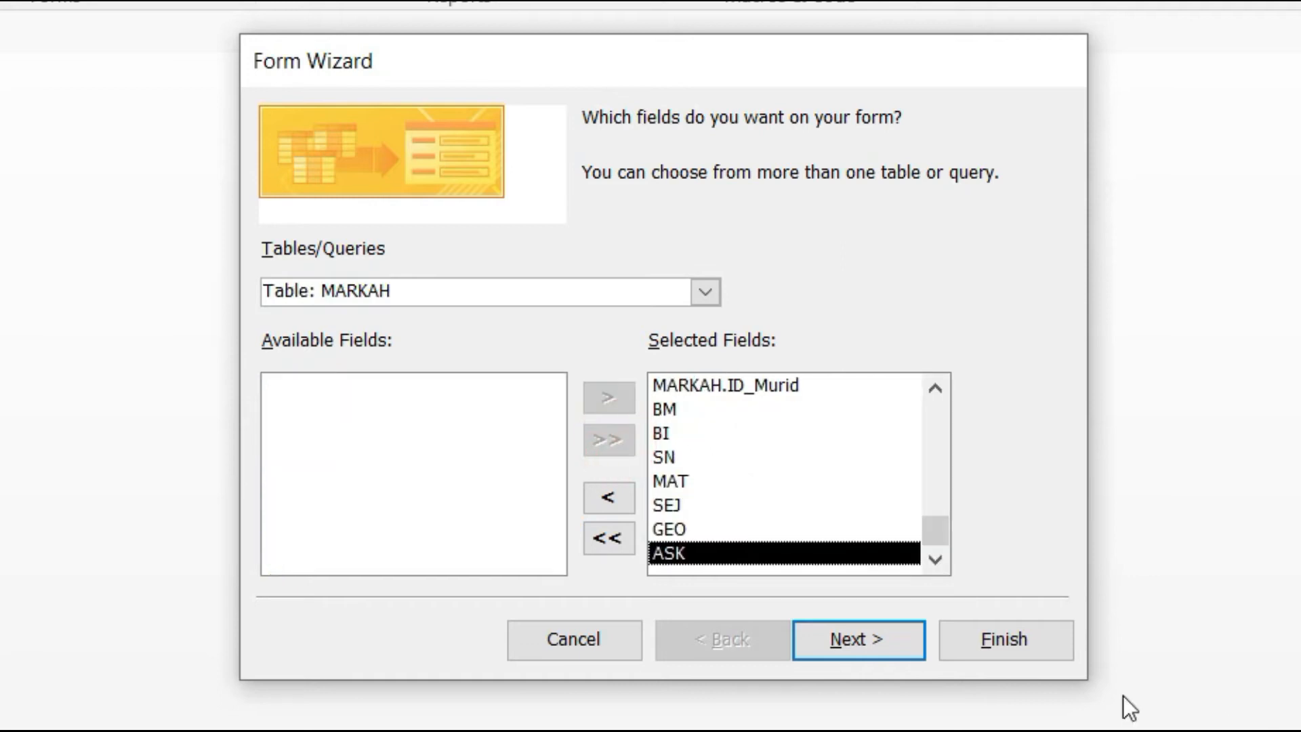
{"action": "left_click", "coordinate": [903, 637]}
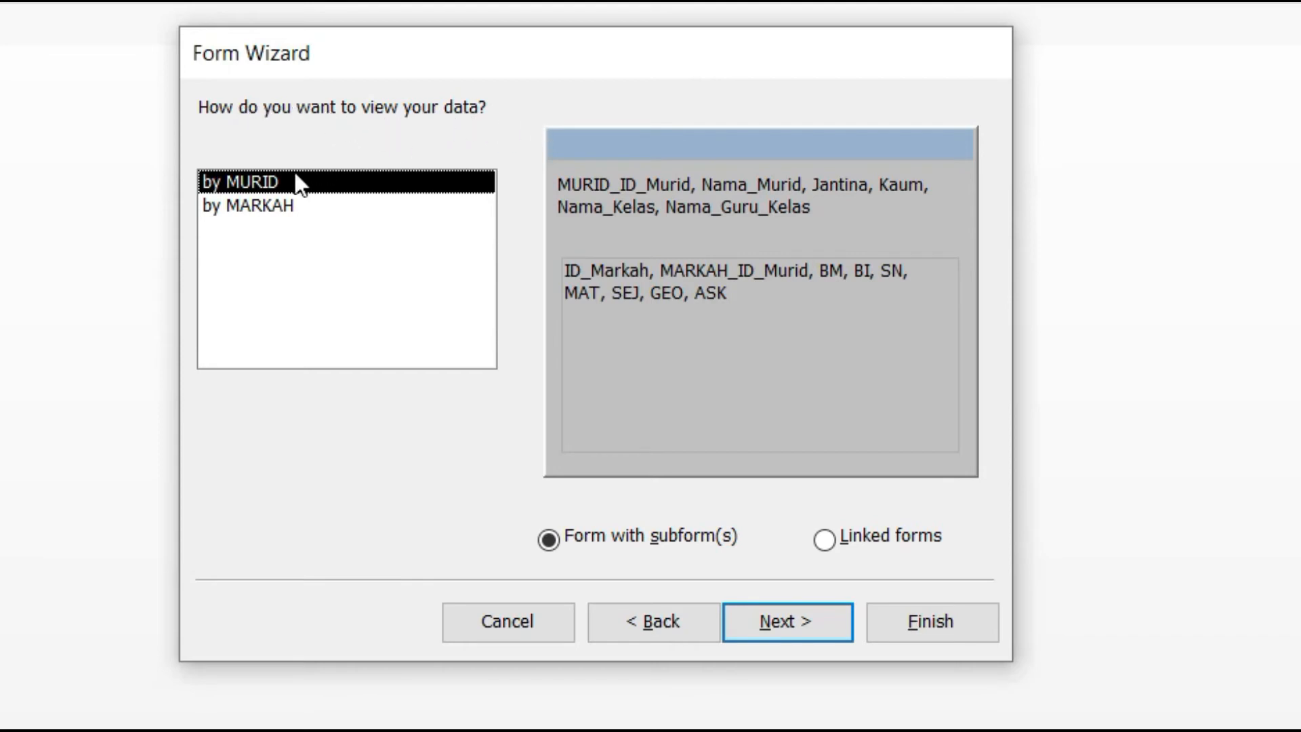
Step: View the data by MURID as a form with a Datasheet subform
{"action": "left_click", "coordinate": [290, 205]}
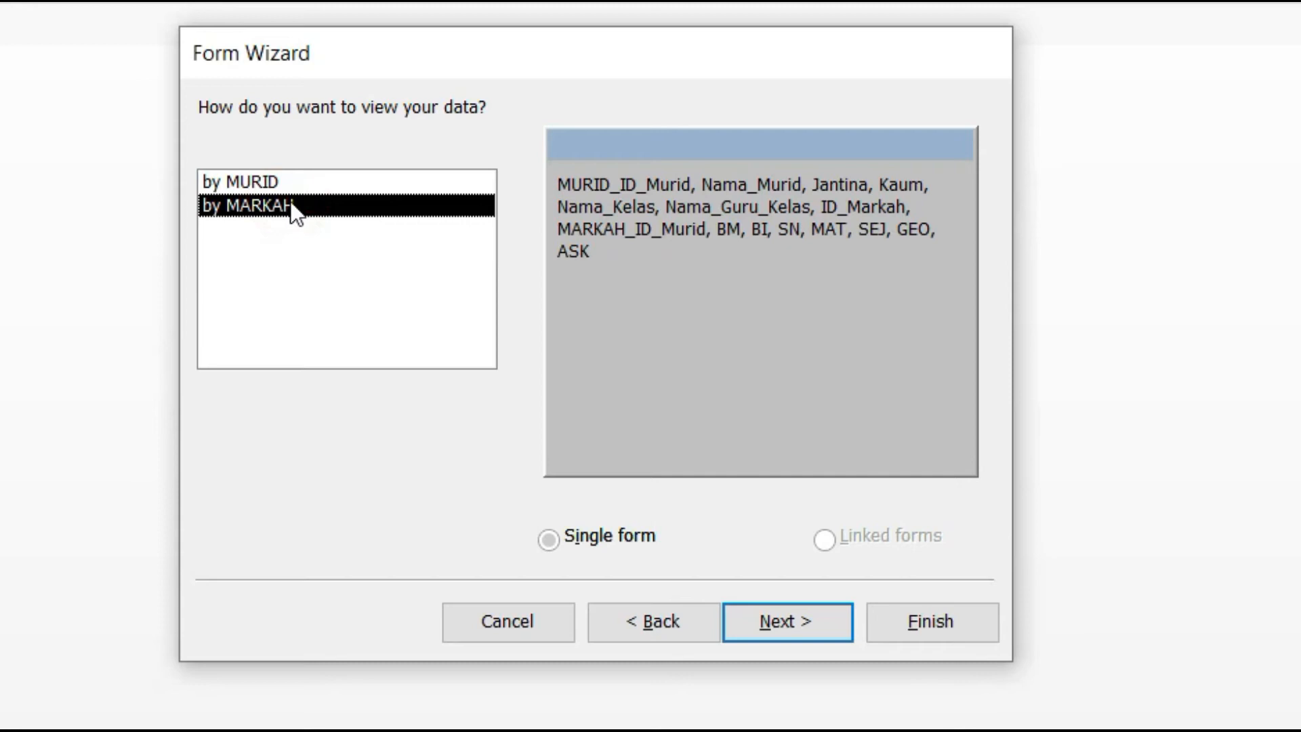
{"action": "left_click", "coordinate": [268, 184]}
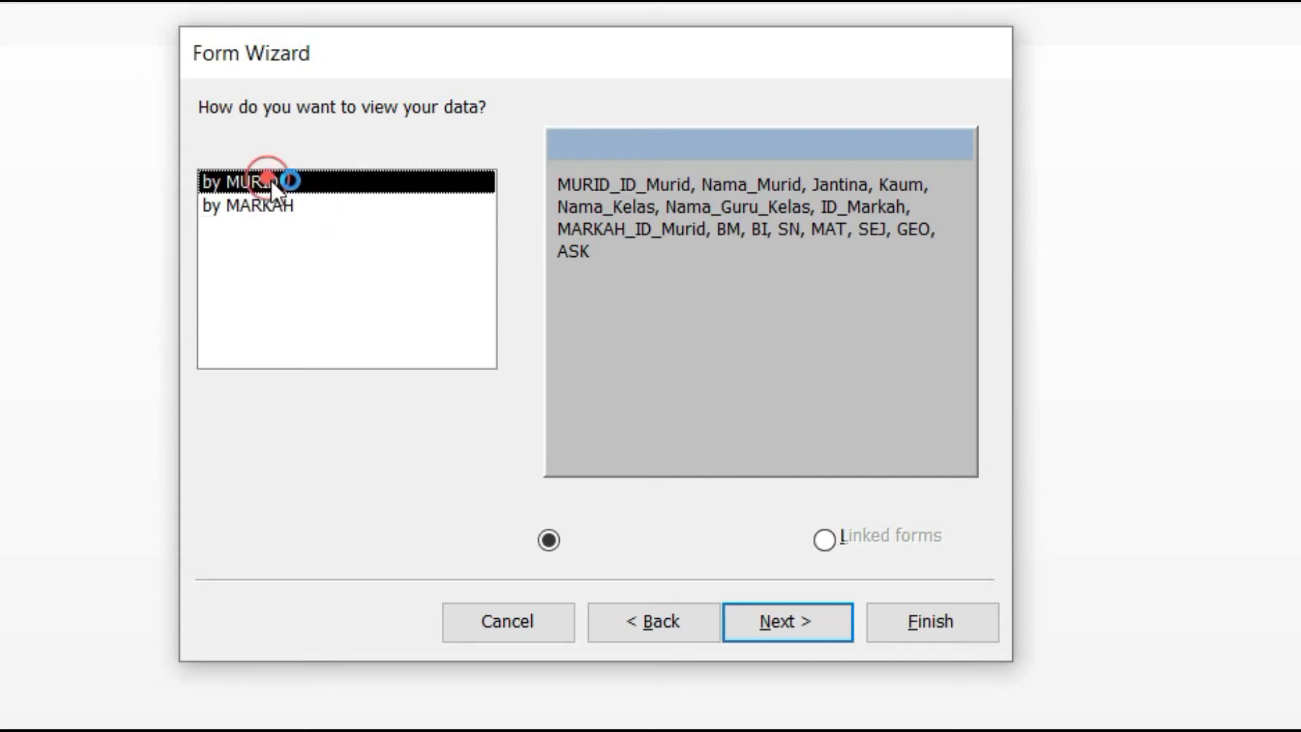
{"action": "left_click", "coordinate": [396, 181]}
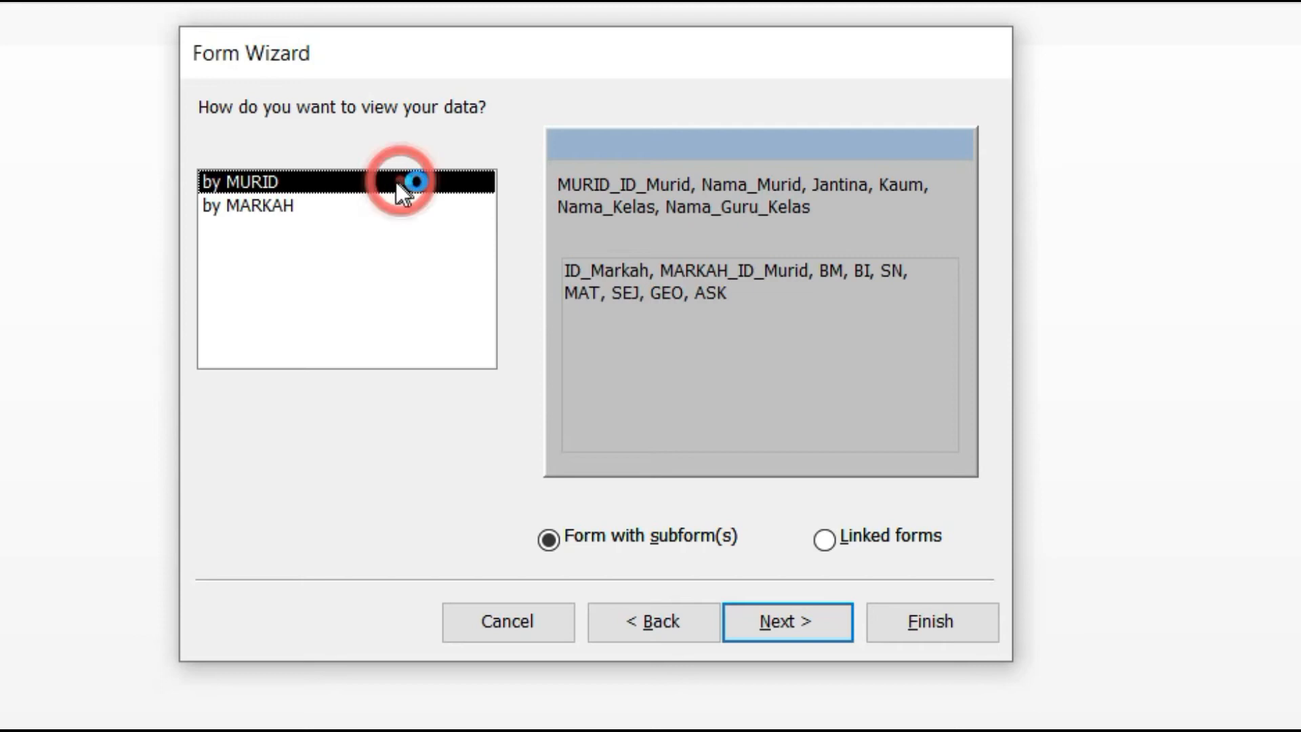
{"action": "left_click", "coordinate": [283, 207]}
{"action": "left_click", "coordinate": [300, 183]}
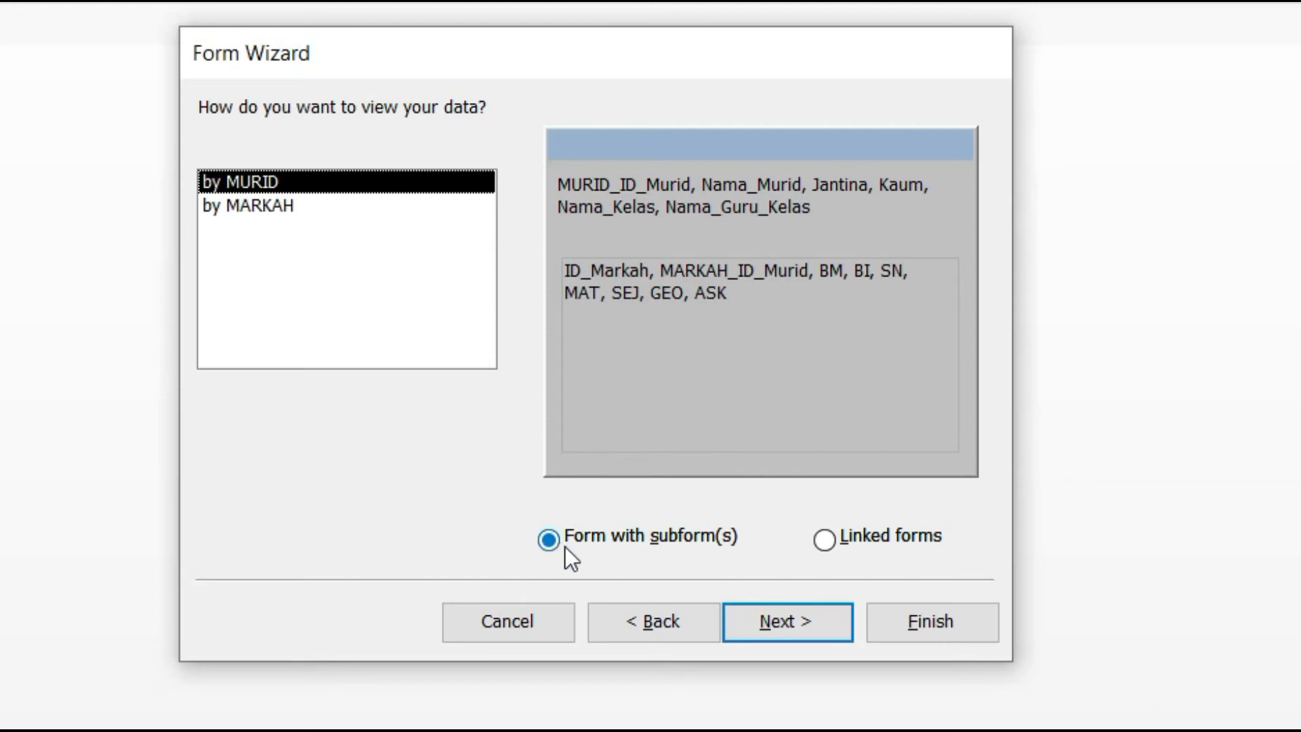
{"action": "left_click", "coordinate": [783, 624]}
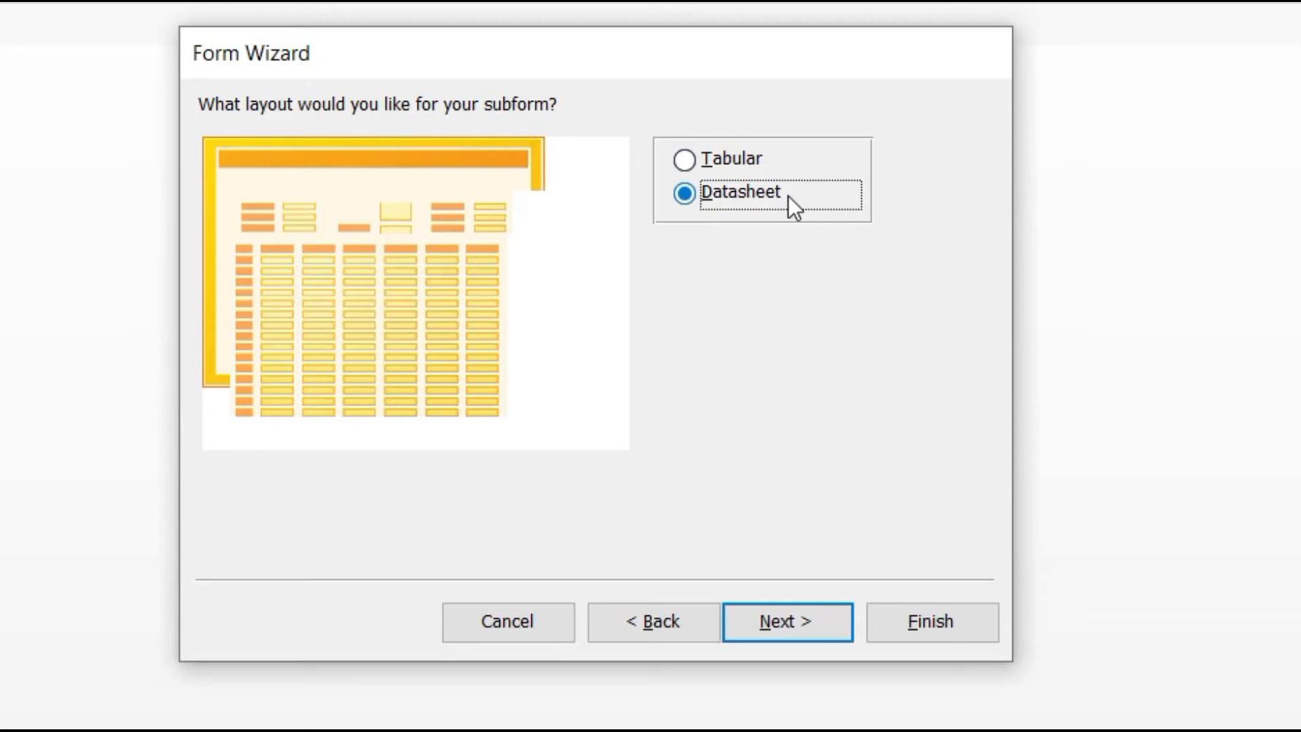
{"action": "left_click", "coordinate": [787, 620]}
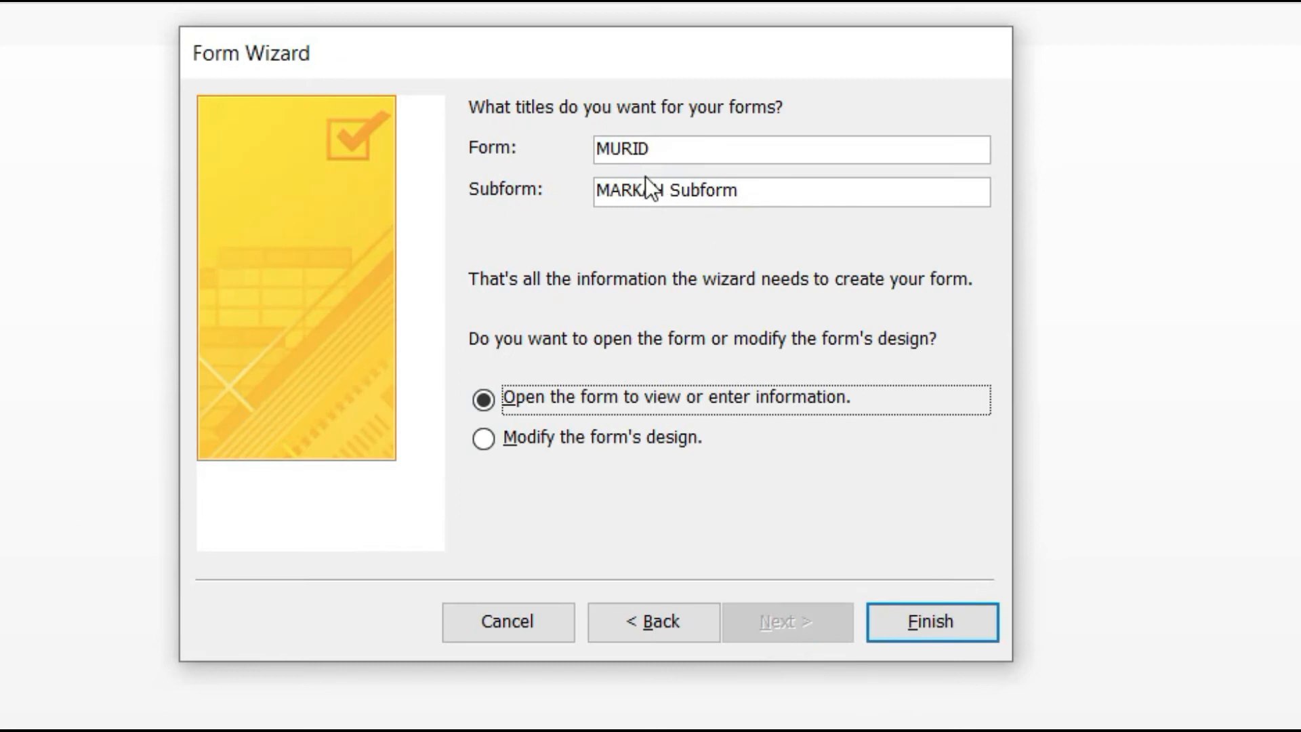
Step: Title the main form 'Borang Murid'
{"action": "left_click", "coordinate": [597, 147]}
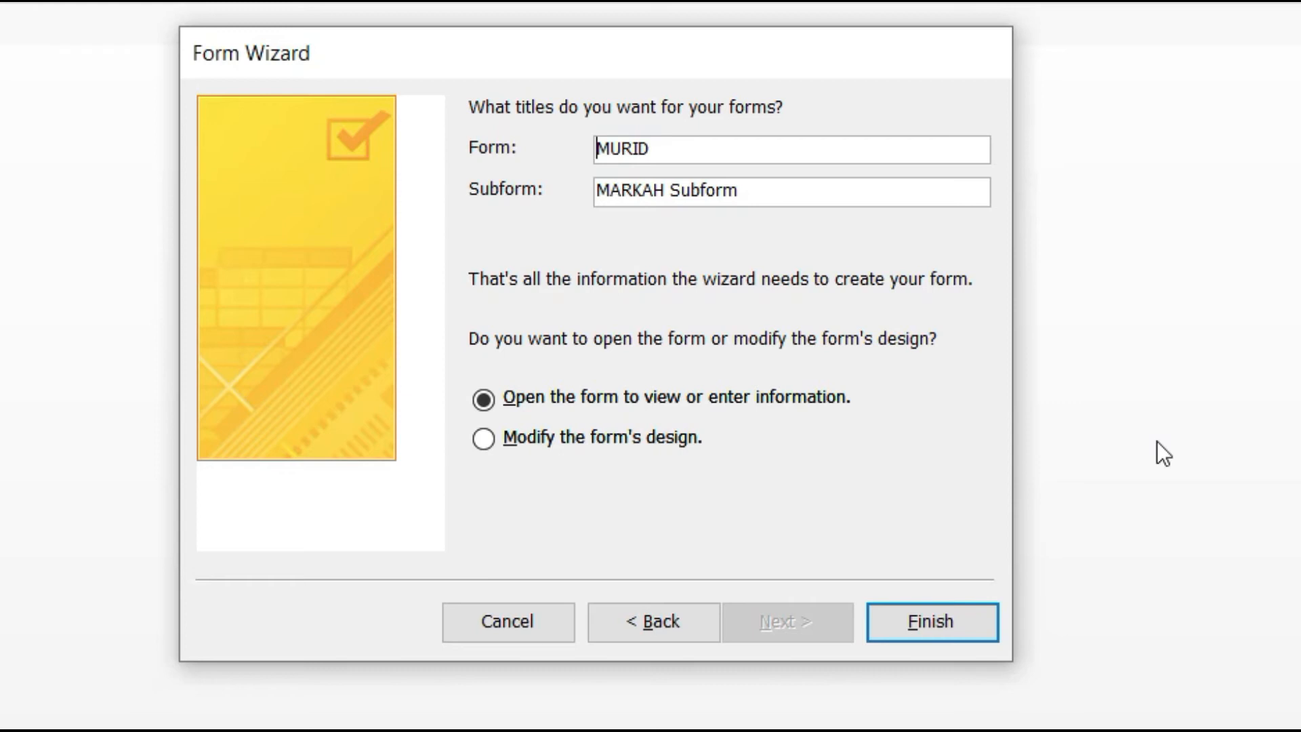
{"action": "type", "text": "B"}
{"action": "type", "text": "ora"}
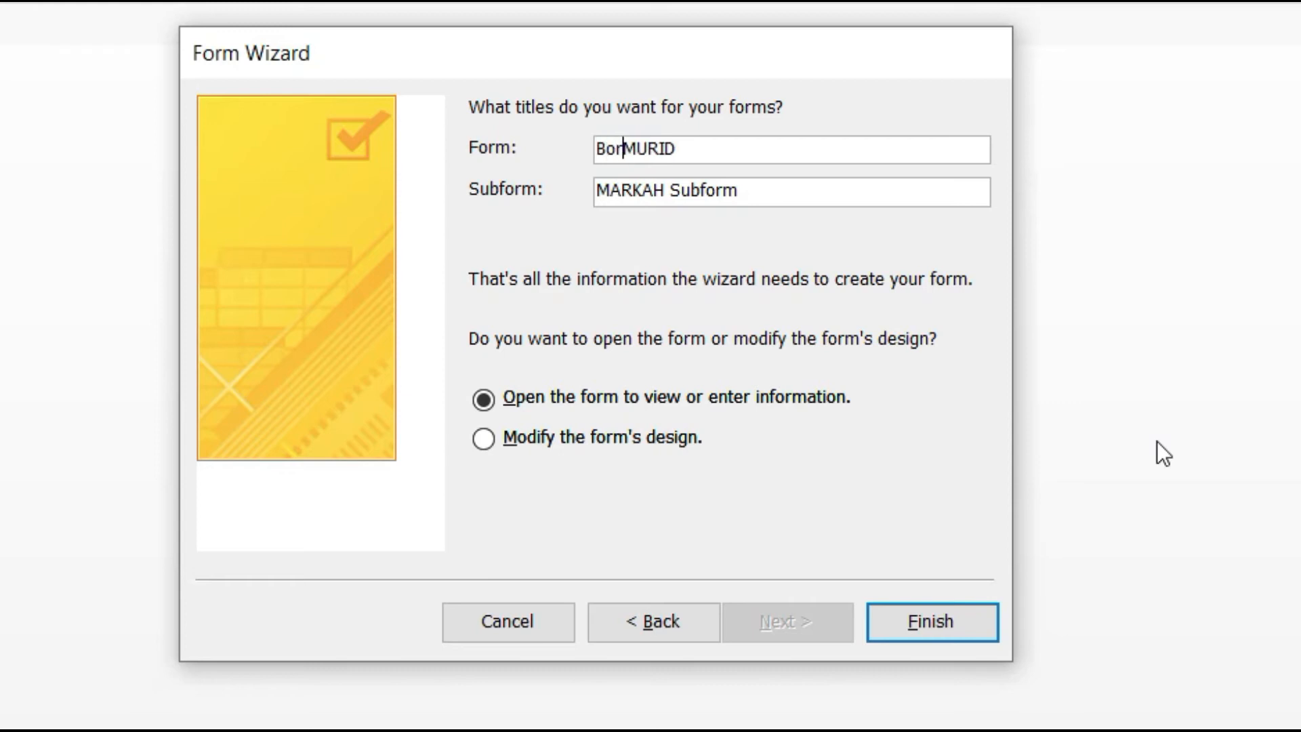
{"action": "type", "text": "ng"}
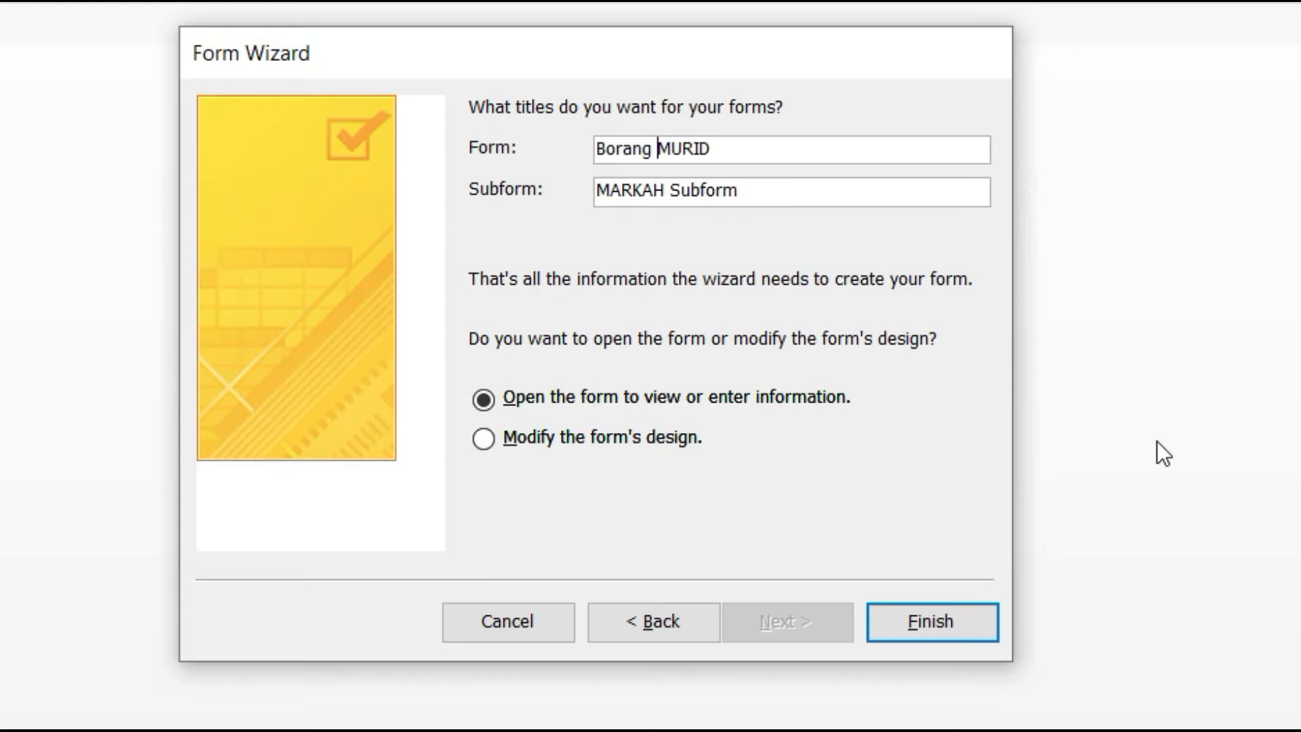
{"action": "key", "text": "Delete"}
{"action": "key", "text": "Delete"}
{"action": "key", "text": "Delete"}
{"action": "key", "text": "Delete"}
{"action": "key", "text": "Delete"}
{"action": "type", "text": "Murid"}
Step: Title the subform 'Borang Markah (Subform)' and finish the wizard
{"action": "left_click", "coordinate": [596, 190]}
{"action": "type", "text": "B"}
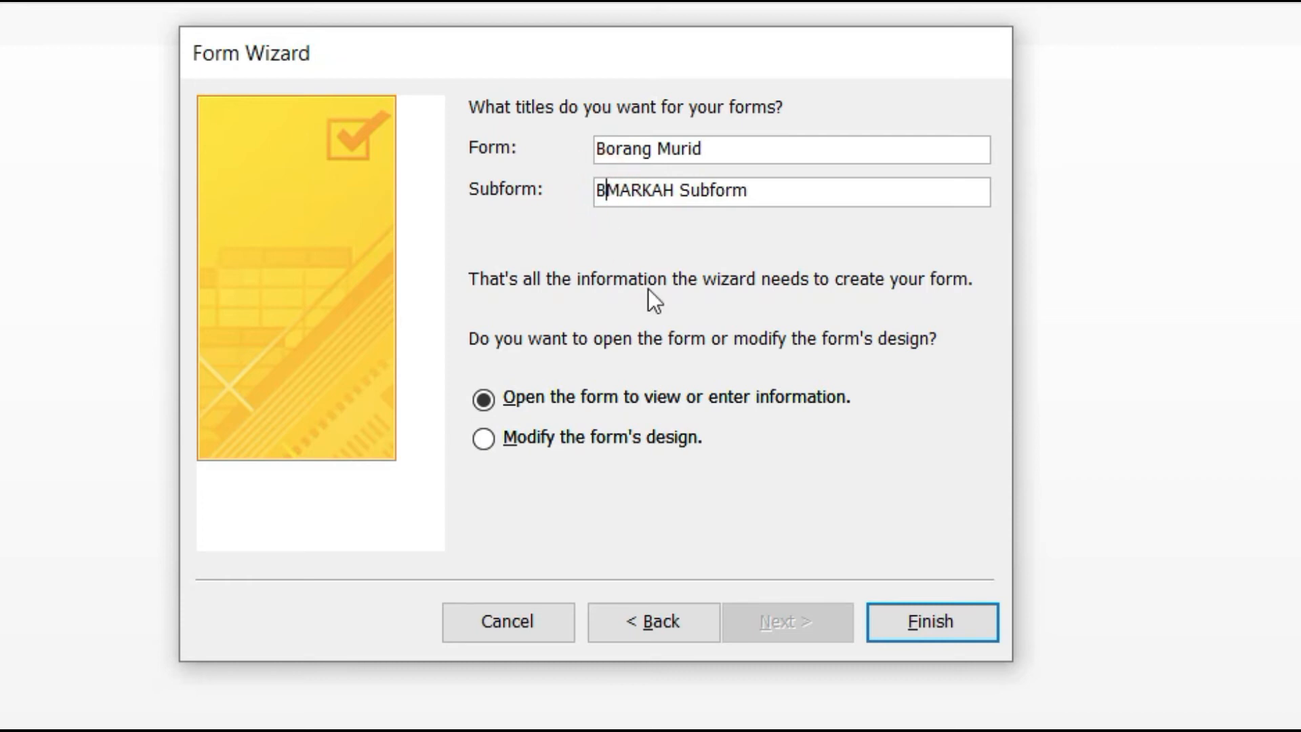
{"action": "type", "text": "ora"}
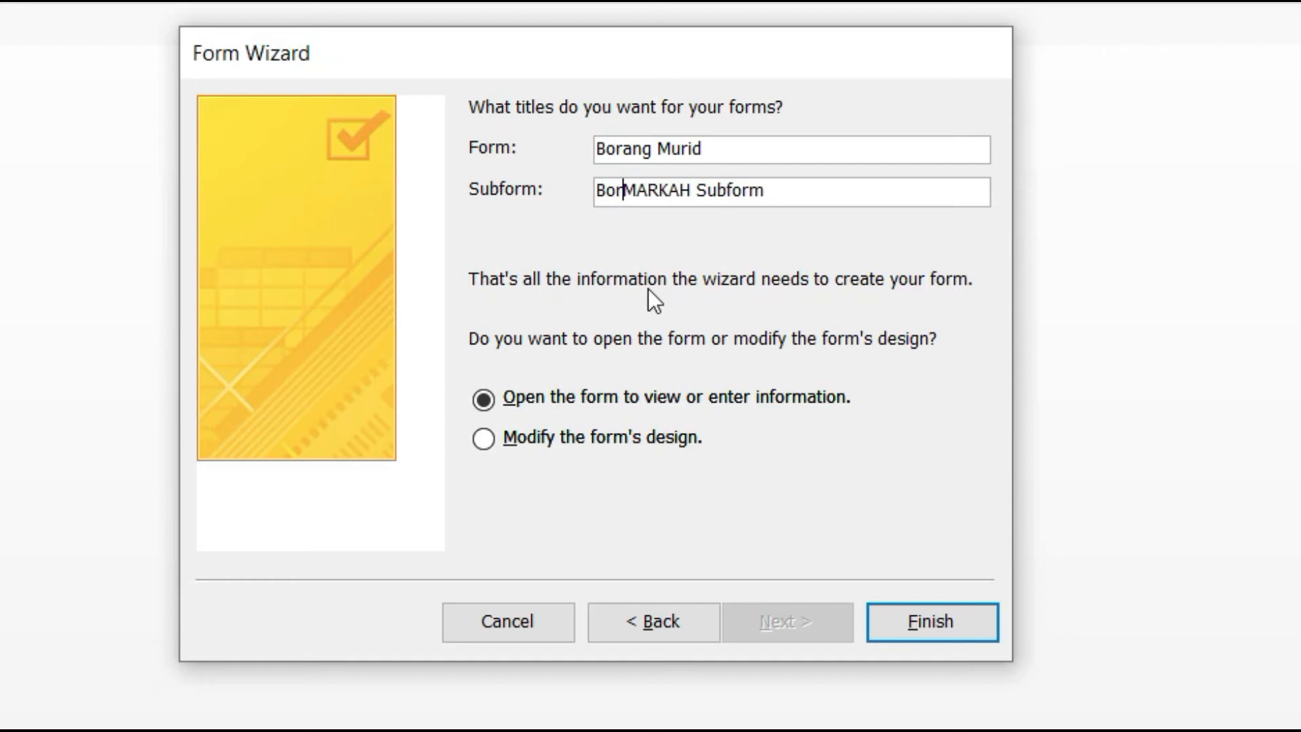
{"action": "type", "text": "ng "}
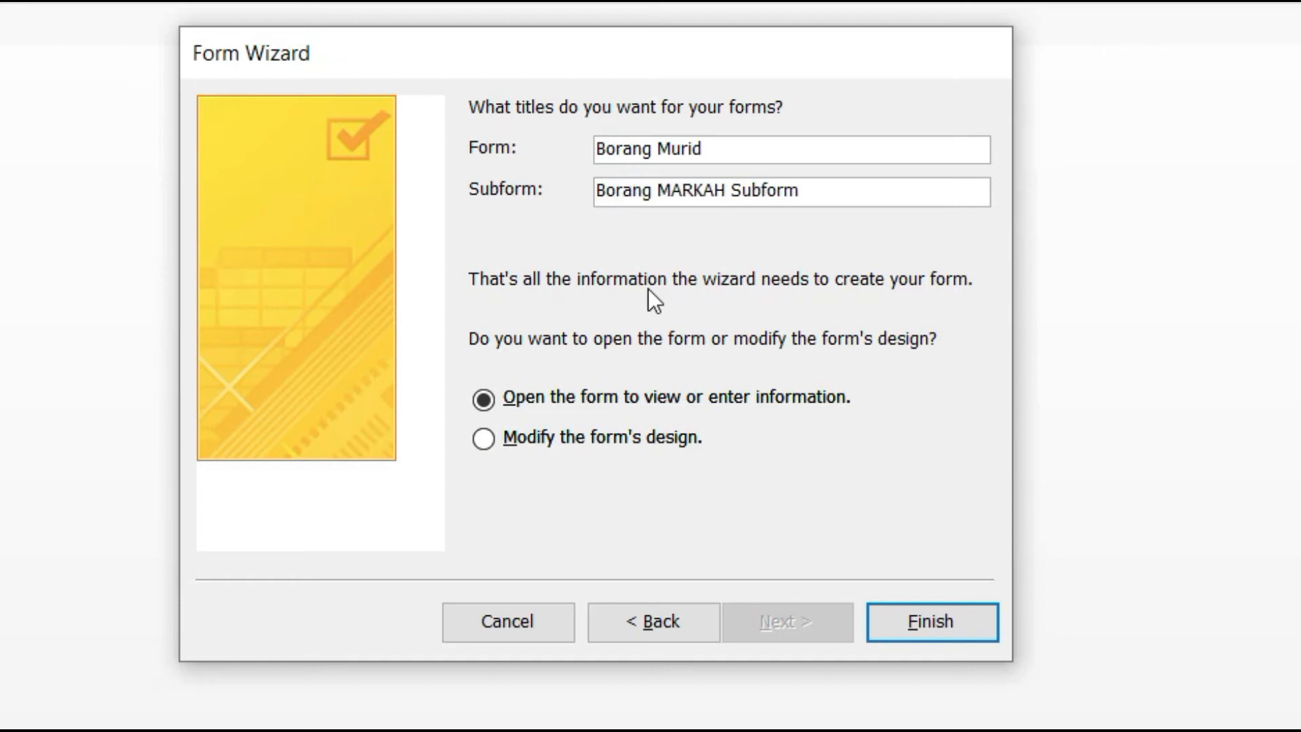
{"action": "type", "text": "M"}
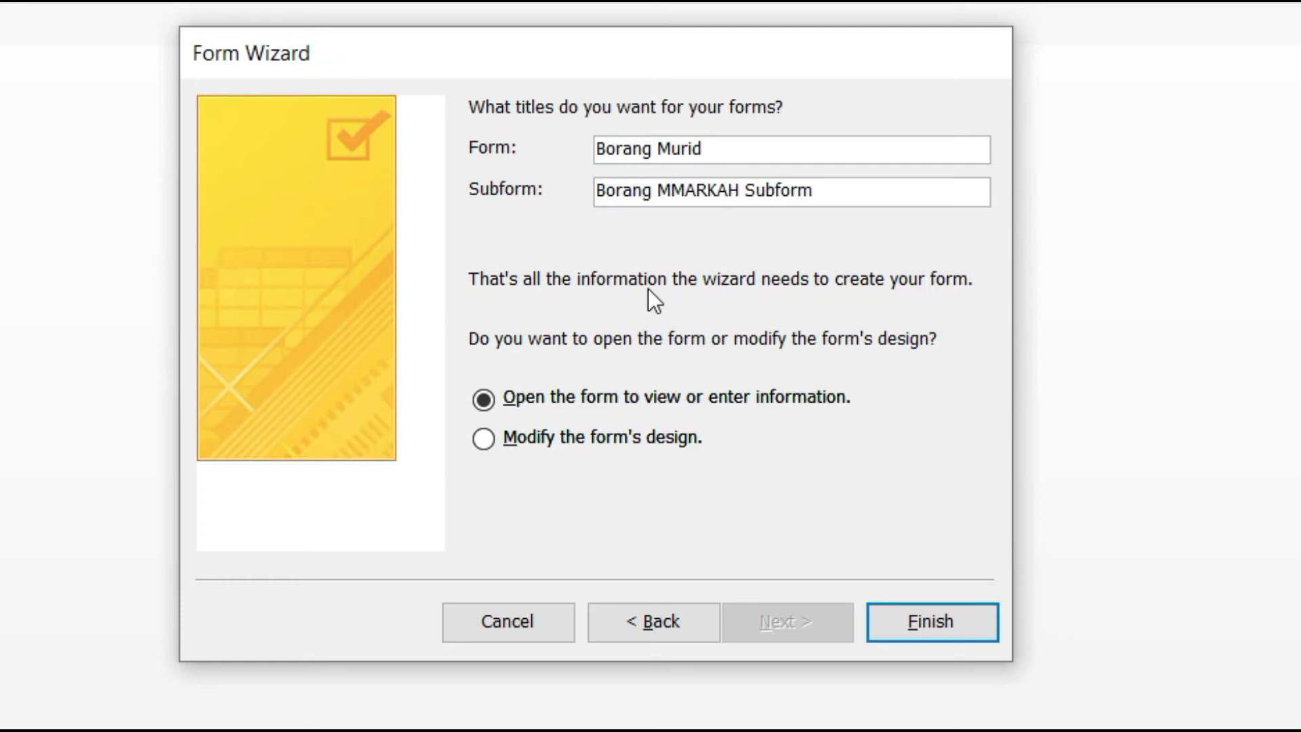
{"action": "type", "text": "ark"}
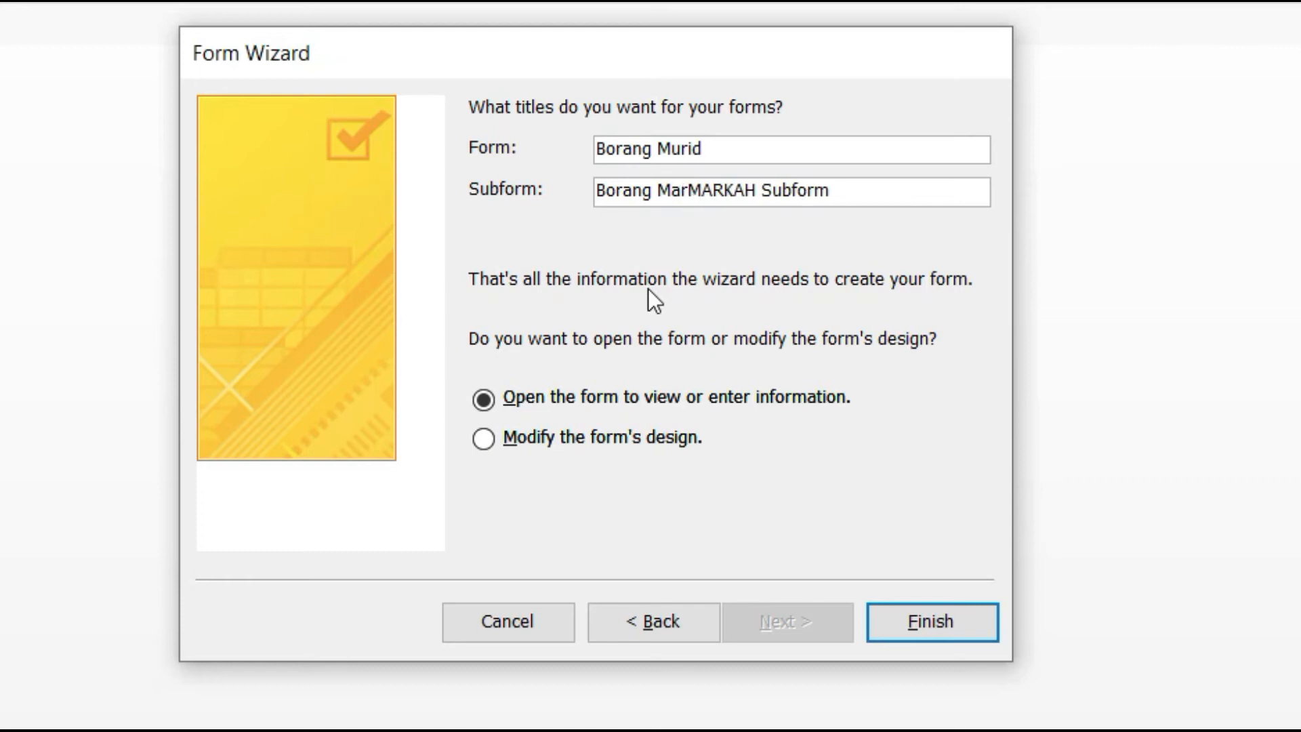
{"action": "type", "text": "ah"}
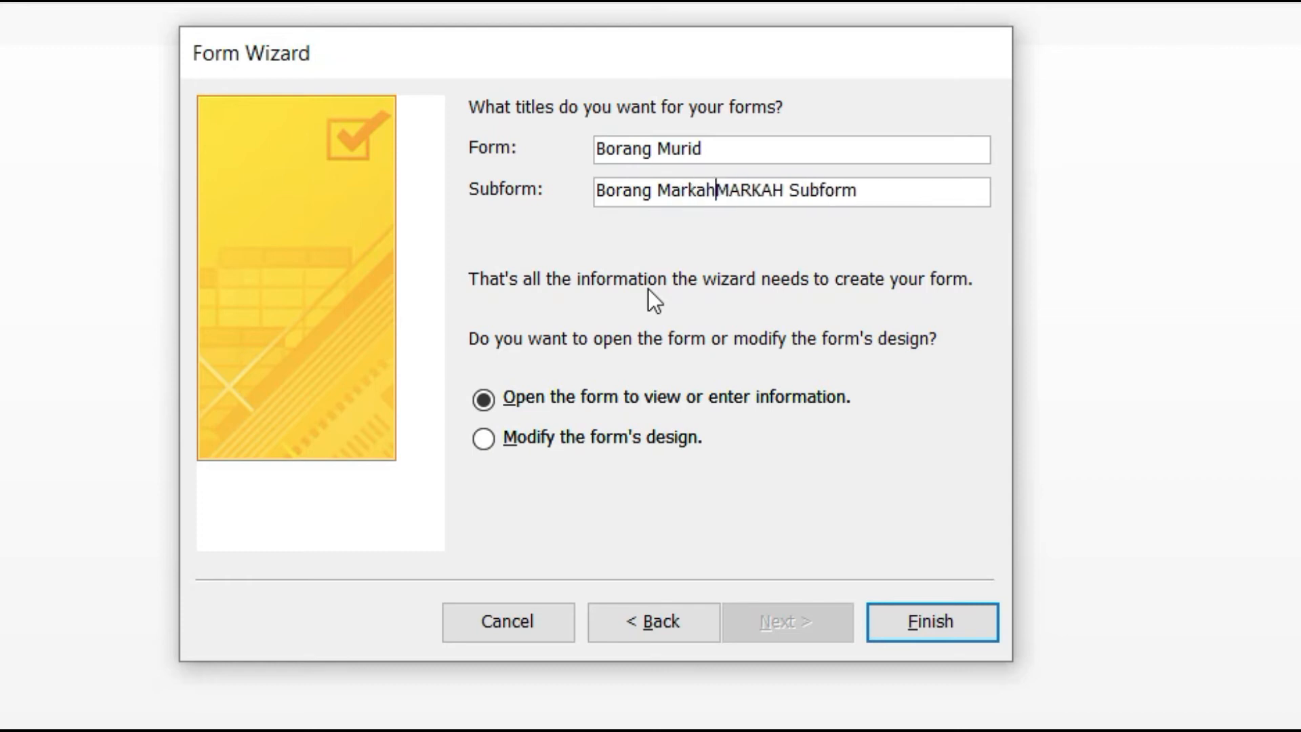
{"action": "key", "text": "Delete"}
{"action": "key", "text": "Delete"}
{"action": "key", "text": "Delete"}
{"action": "key", "text": "Delete"}
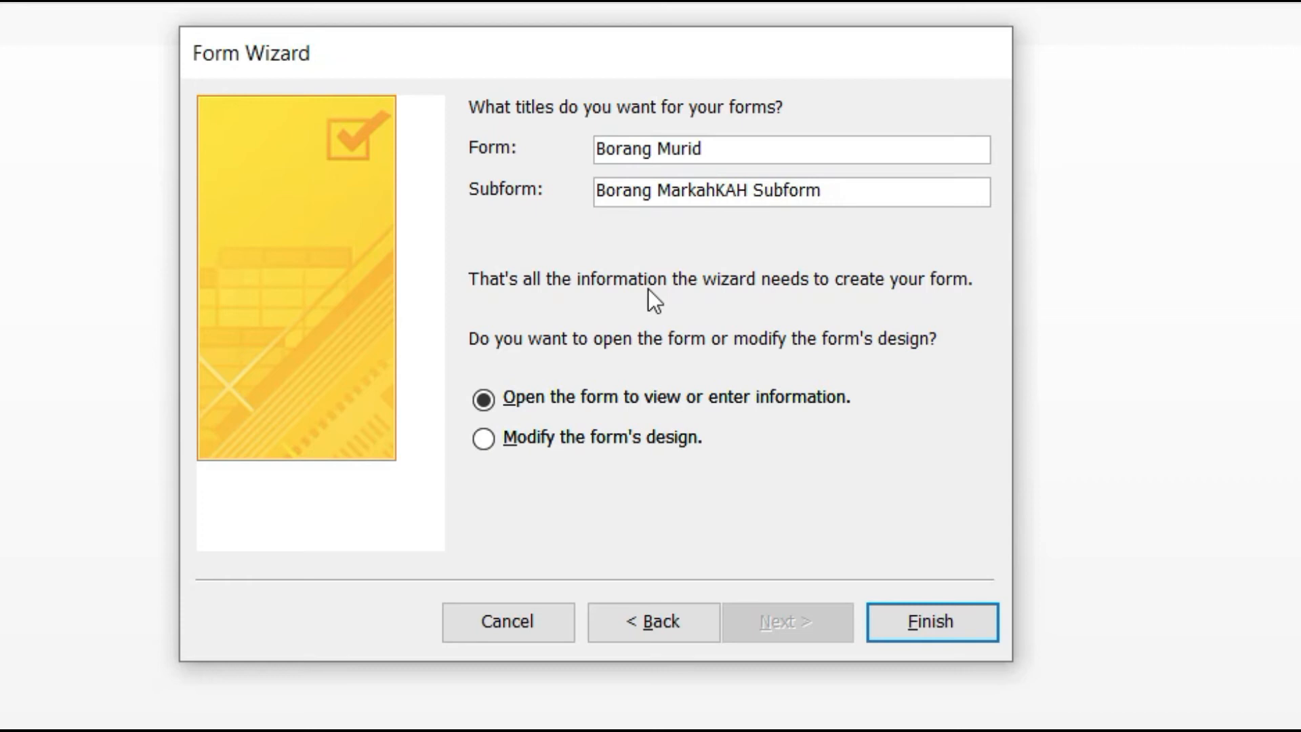
{"action": "key", "text": "Delete"}
{"action": "key", "text": "Delete"}
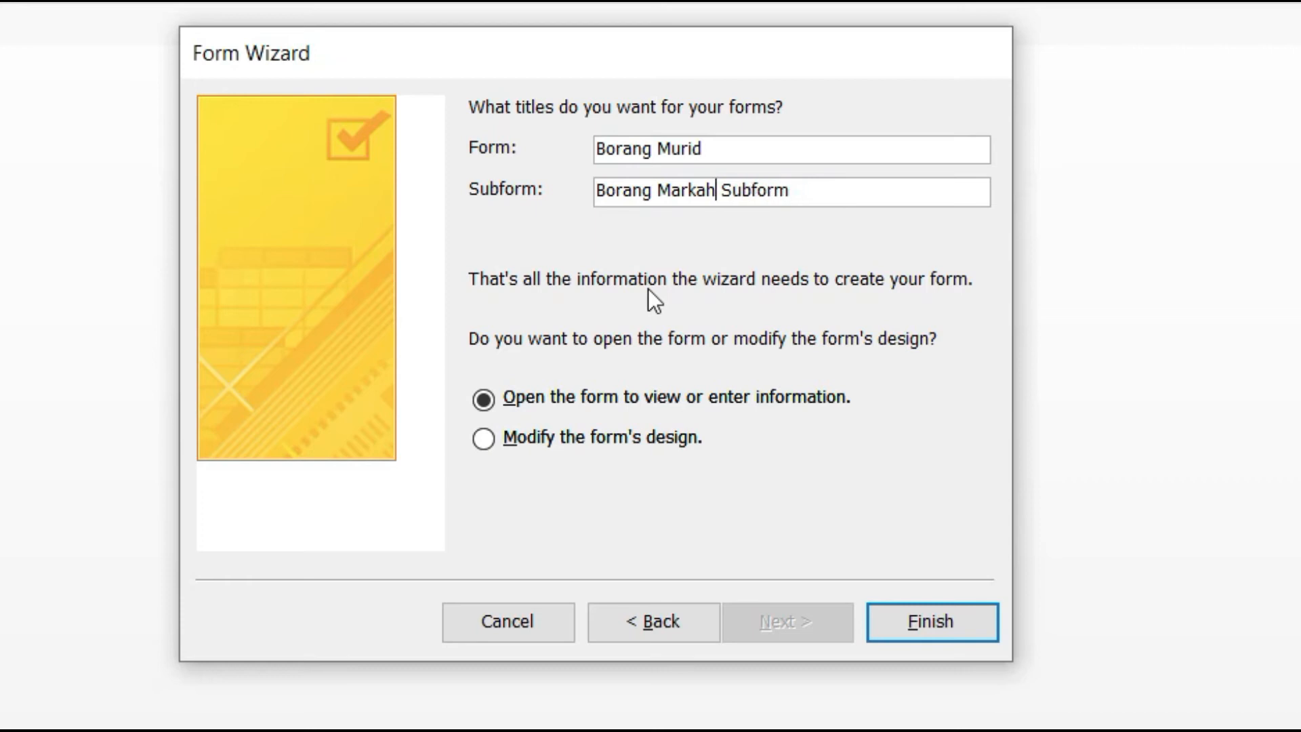
{"action": "key", "text": "Right"}
{"action": "type", "text": "("}
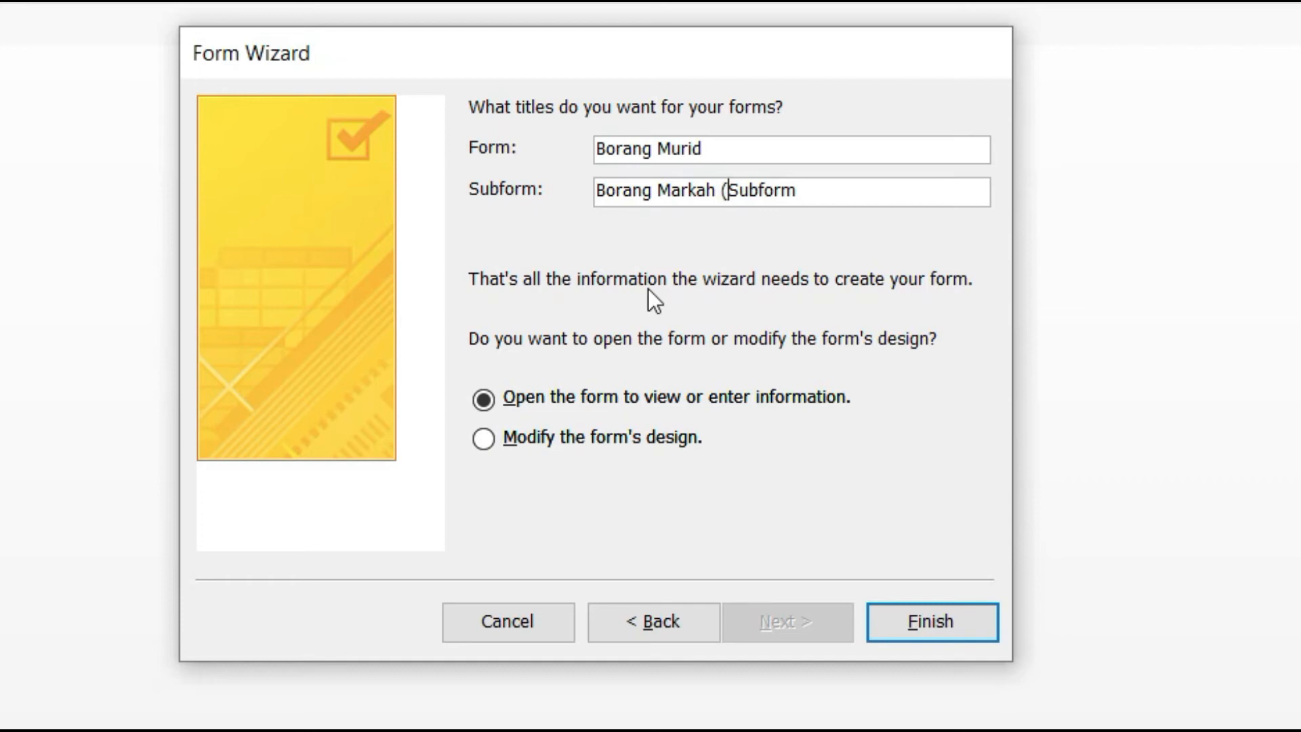
{"action": "key", "text": "Right"}
{"action": "key", "text": "Right"}
{"action": "key", "text": "Right"}
{"action": "key", "text": "Right"}
{"action": "key", "text": "Right"}
{"action": "key", "text": "Right"}
{"action": "key", "text": "Right"}
{"action": "type", "text": ")"}
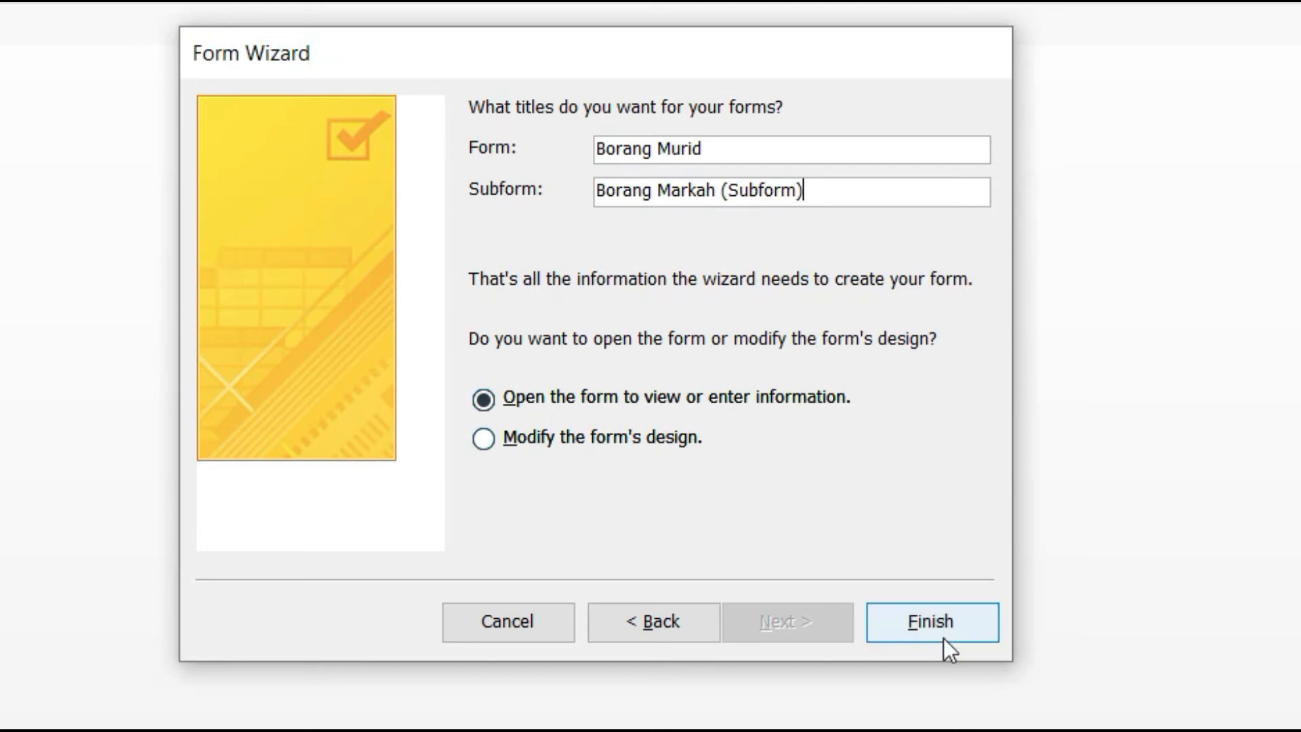
{"action": "left_click", "coordinate": [954, 618]}
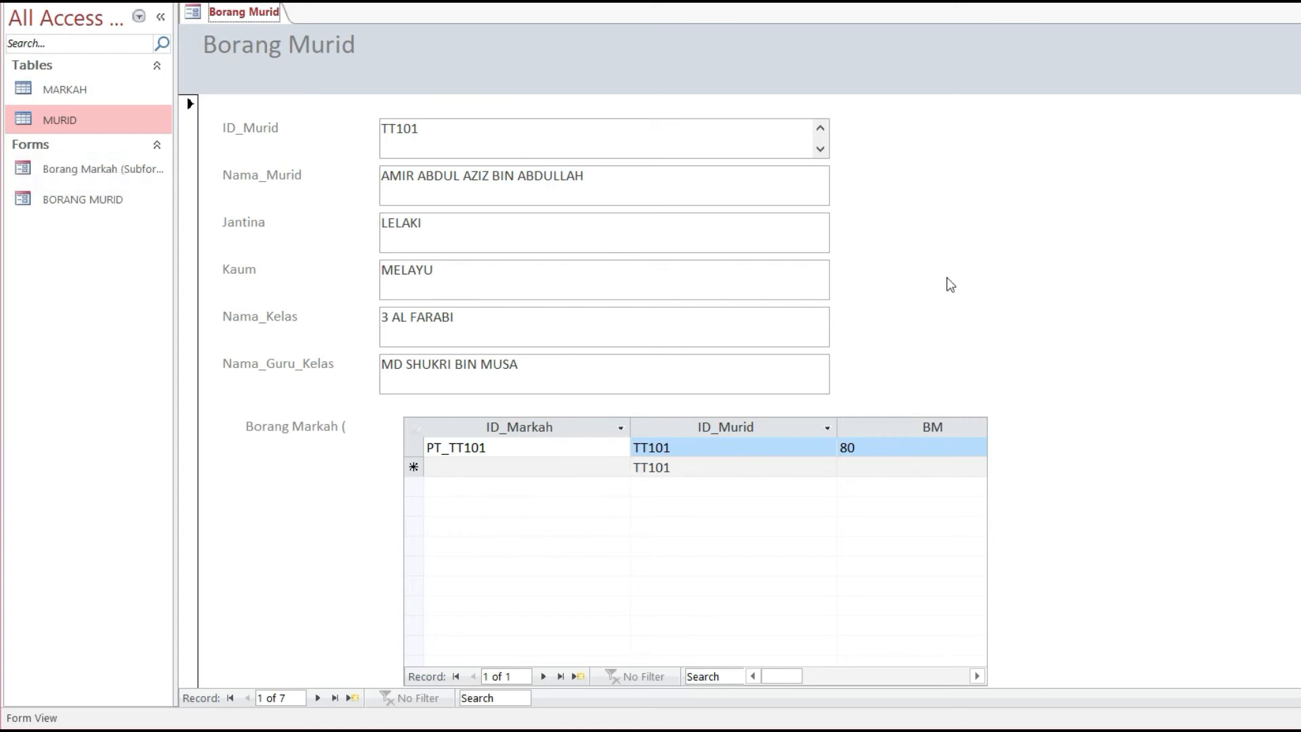
Step: Scroll to review student TT101 on Borang Murid and its BM 80 marks row
{"action": "scroll", "coordinate": [1071, 271], "scroll_direction": "down", "scroll_amount": 1}
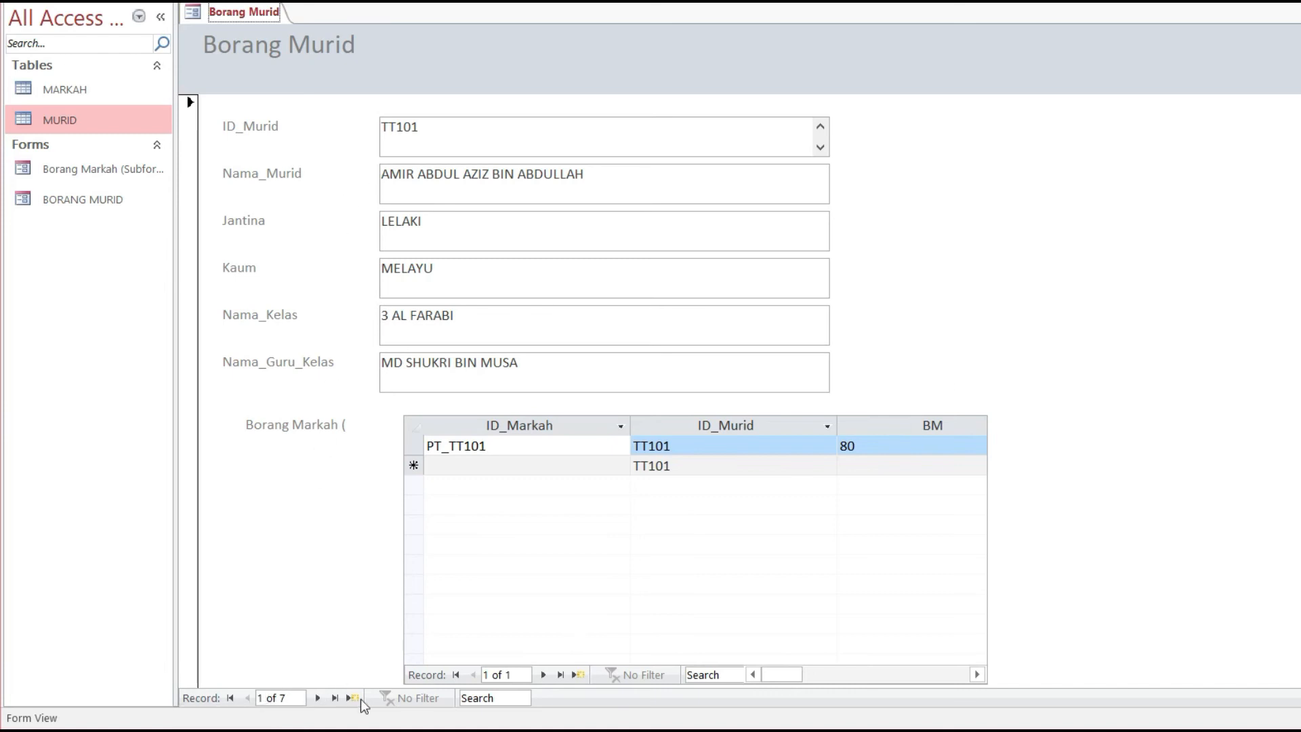
Step: Start a new student record with ID_Murid TT108 and enter the student's name
{"action": "left_click", "coordinate": [350, 697]}
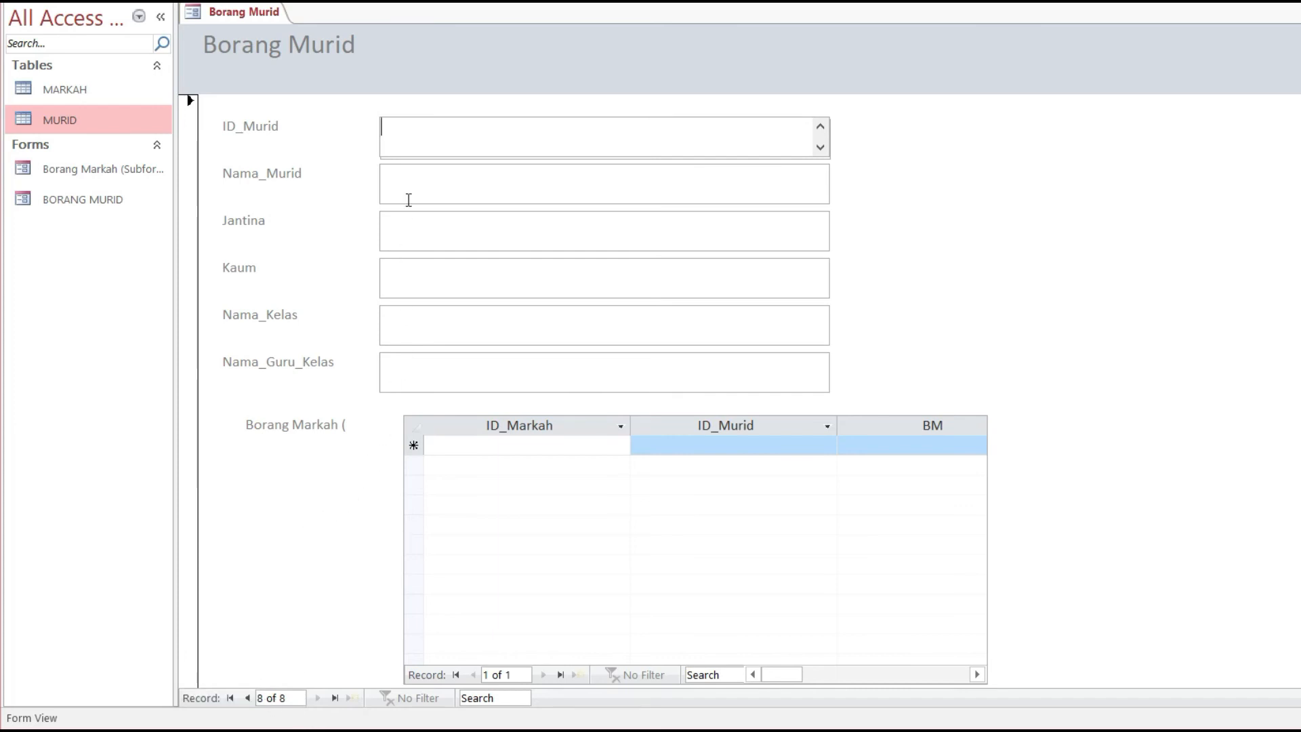
{"action": "left_click", "coordinate": [411, 127]}
{"action": "type", "text": "TT"}
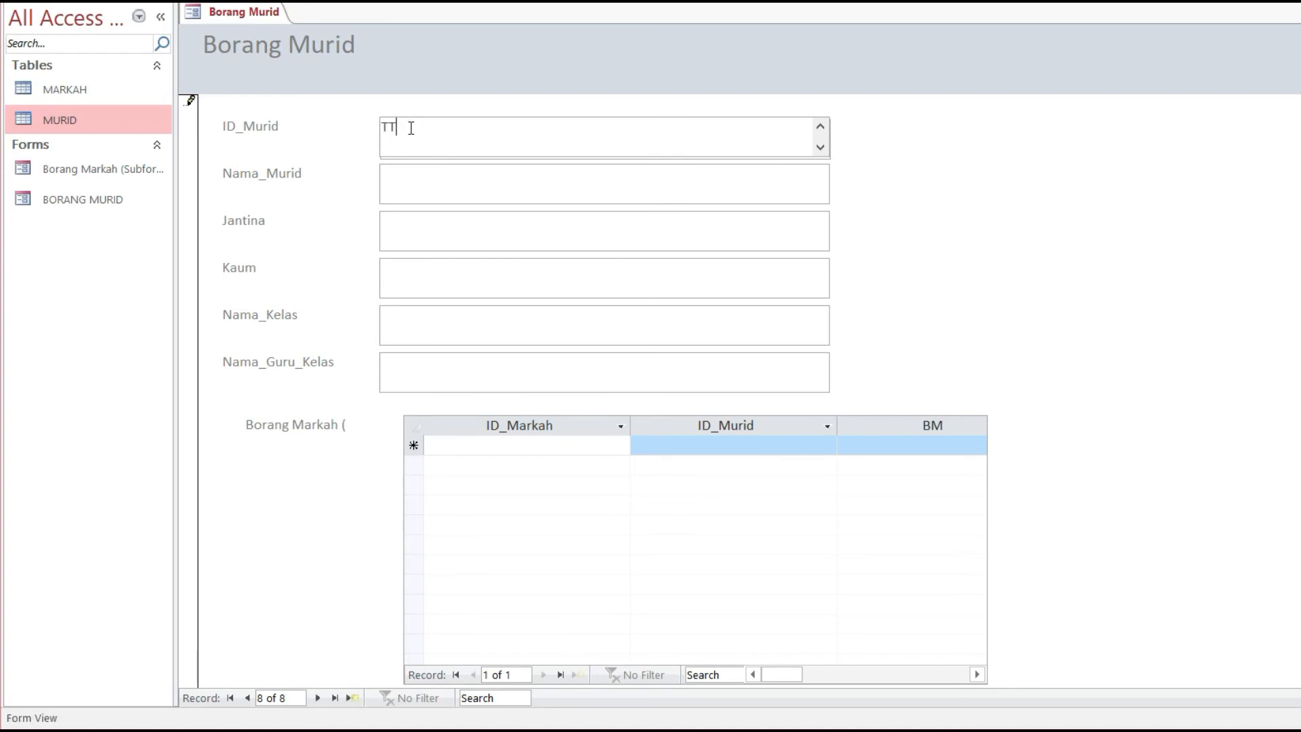
{"action": "type", "text": "108"}
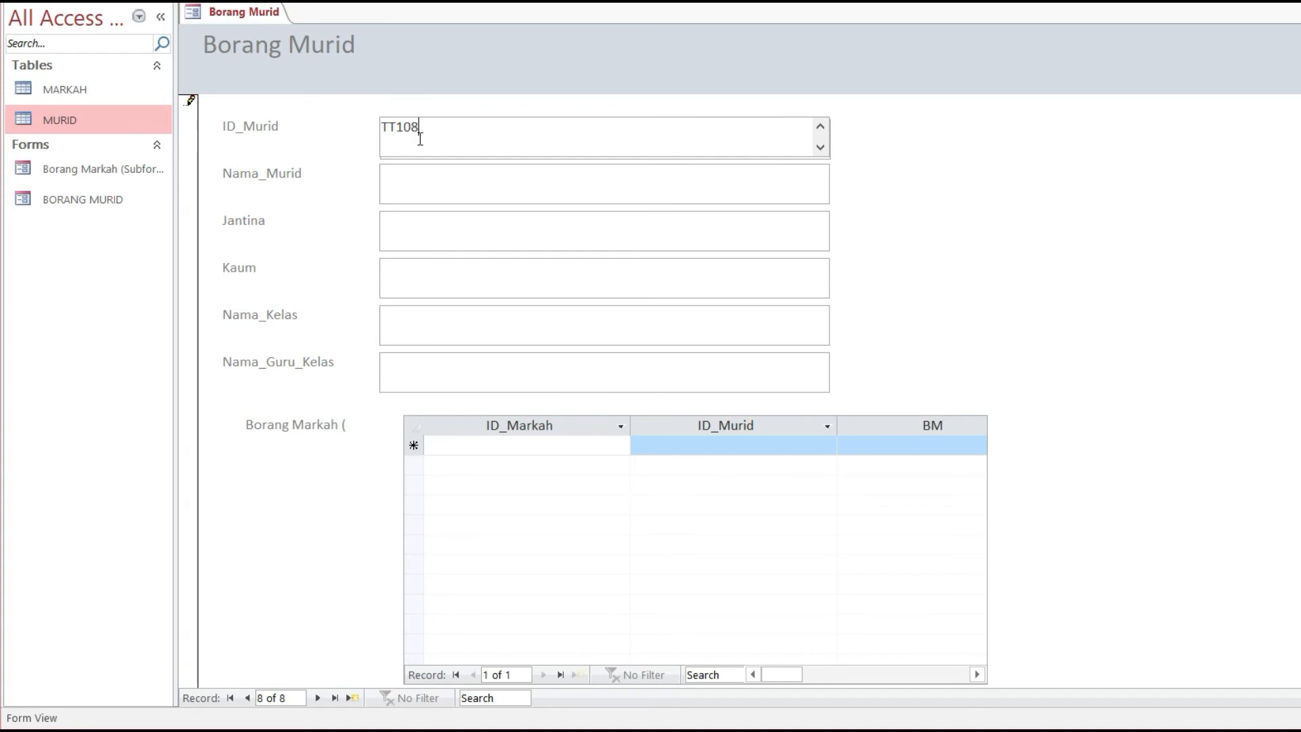
{"action": "left_click", "coordinate": [435, 187]}
{"action": "type", "text": "A"}
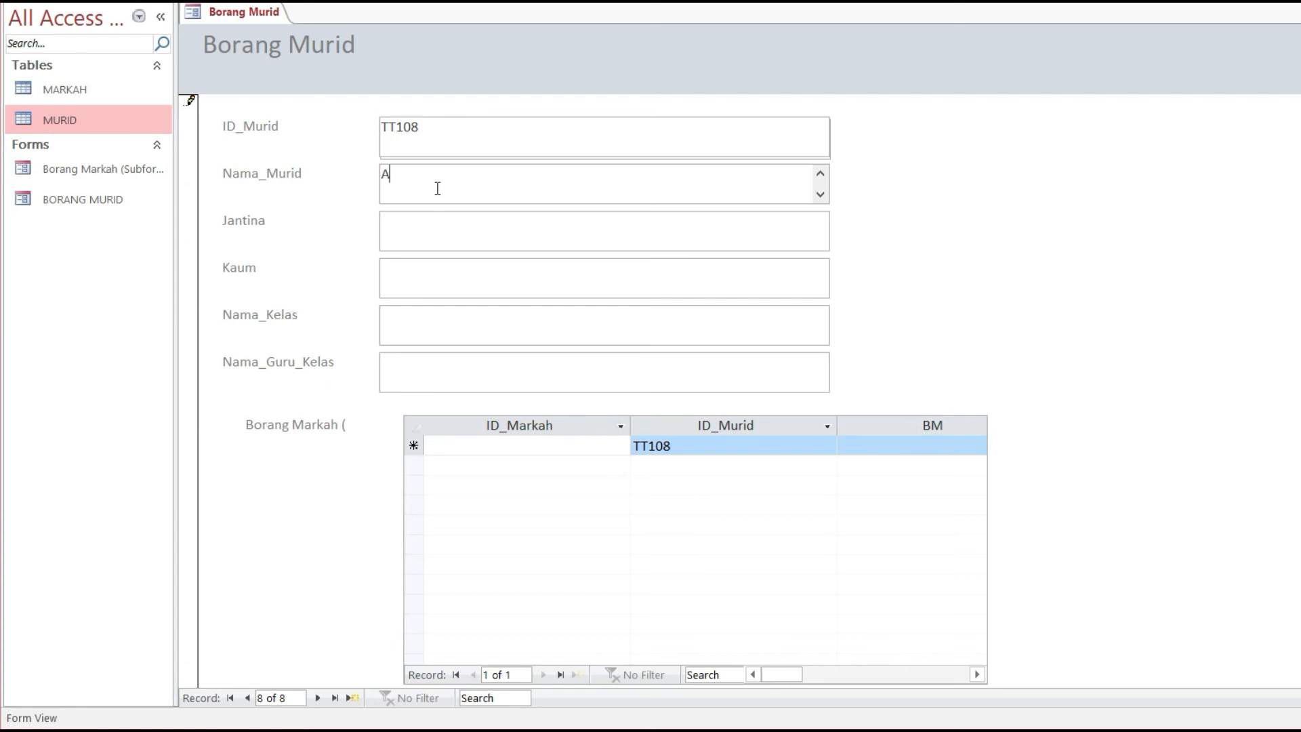
{"action": "key", "text": "BackSpace"}
Step: Enter gender LELAKI, race INDIA, class 3 AL RAZZI and the class teacher's name
{"action": "left_click", "coordinate": [500, 216]}
{"action": "type", "text": "LE"}
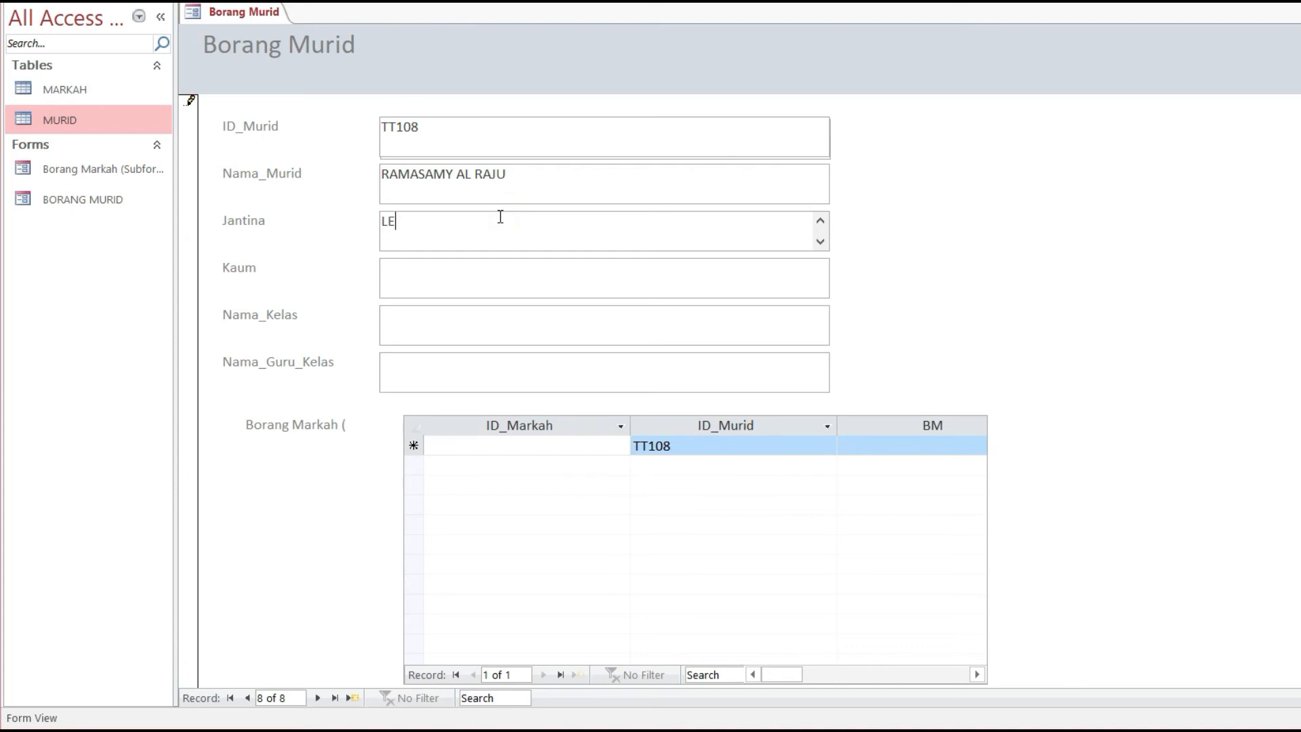
{"action": "type", "text": "LAKI"}
{"action": "left_click", "coordinate": [473, 291]}
{"action": "type", "text": "INDIA"}
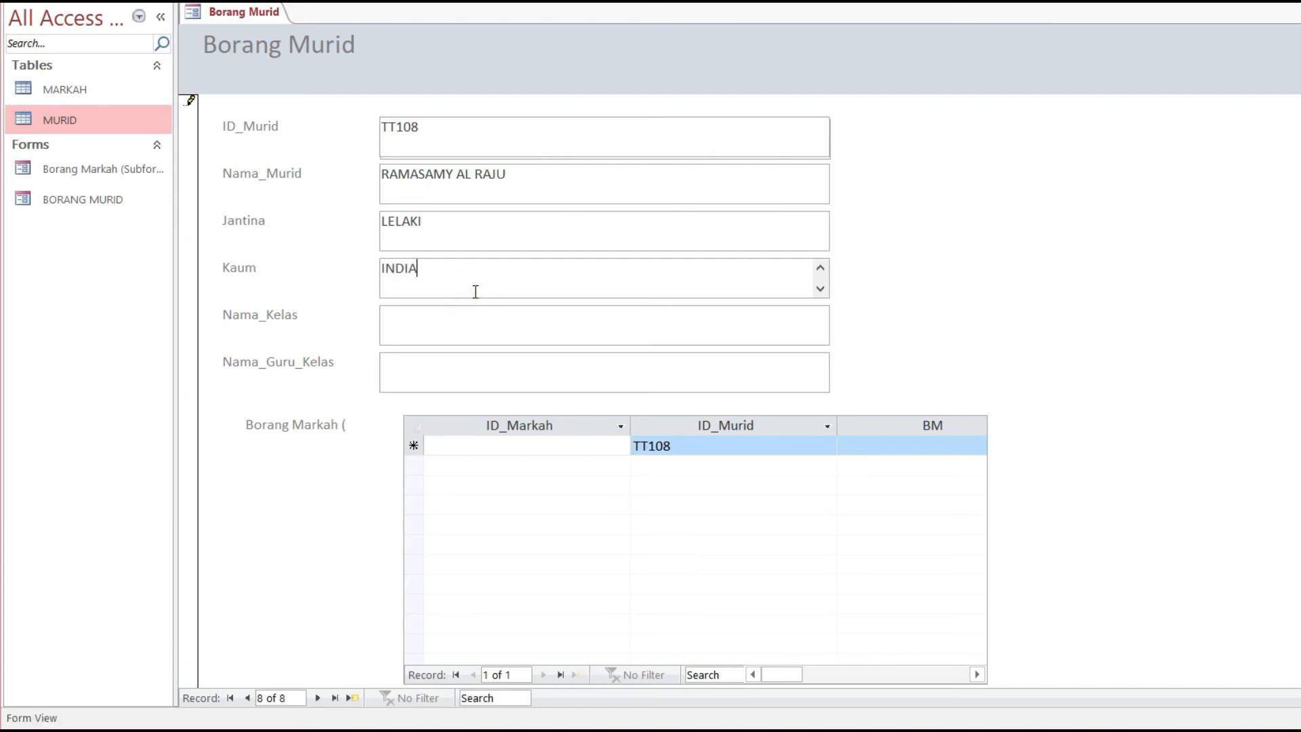
{"action": "left_click", "coordinate": [495, 339]}
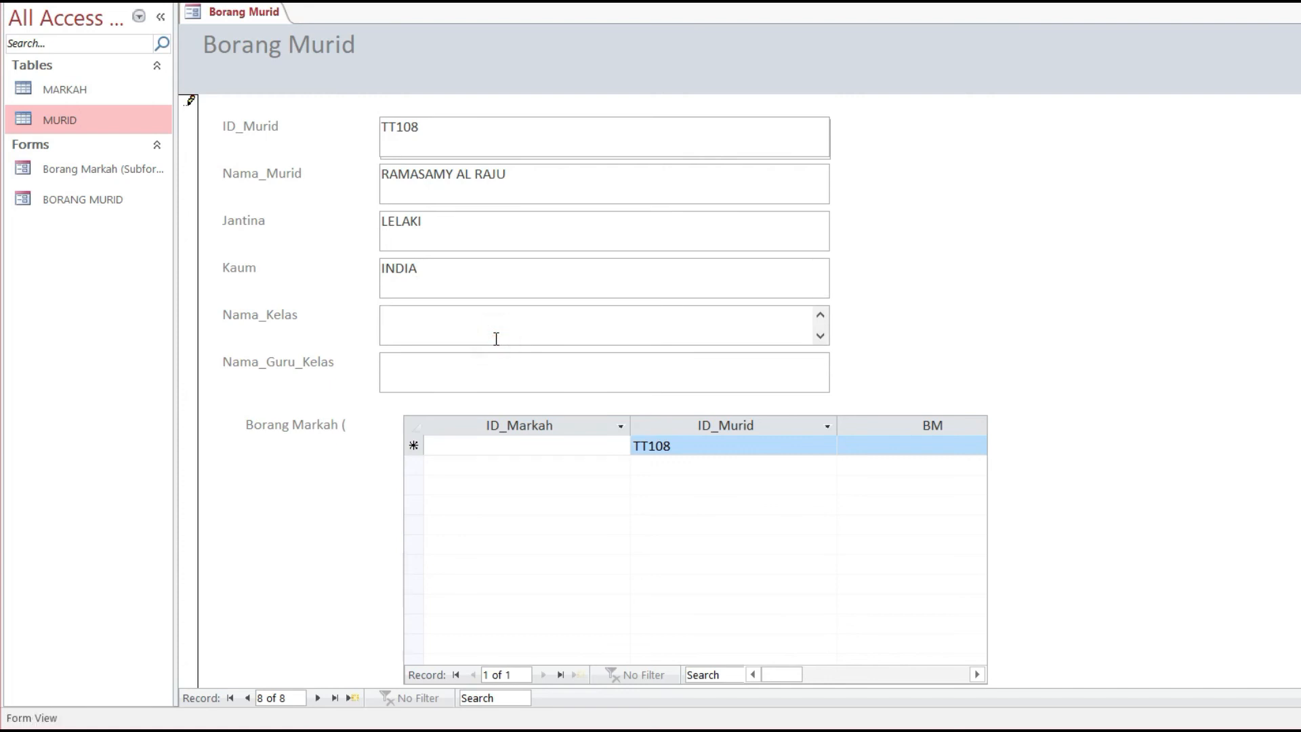
{"action": "type", "text": "3 AL RAZZI"}
{"action": "left_click", "coordinate": [435, 386]}
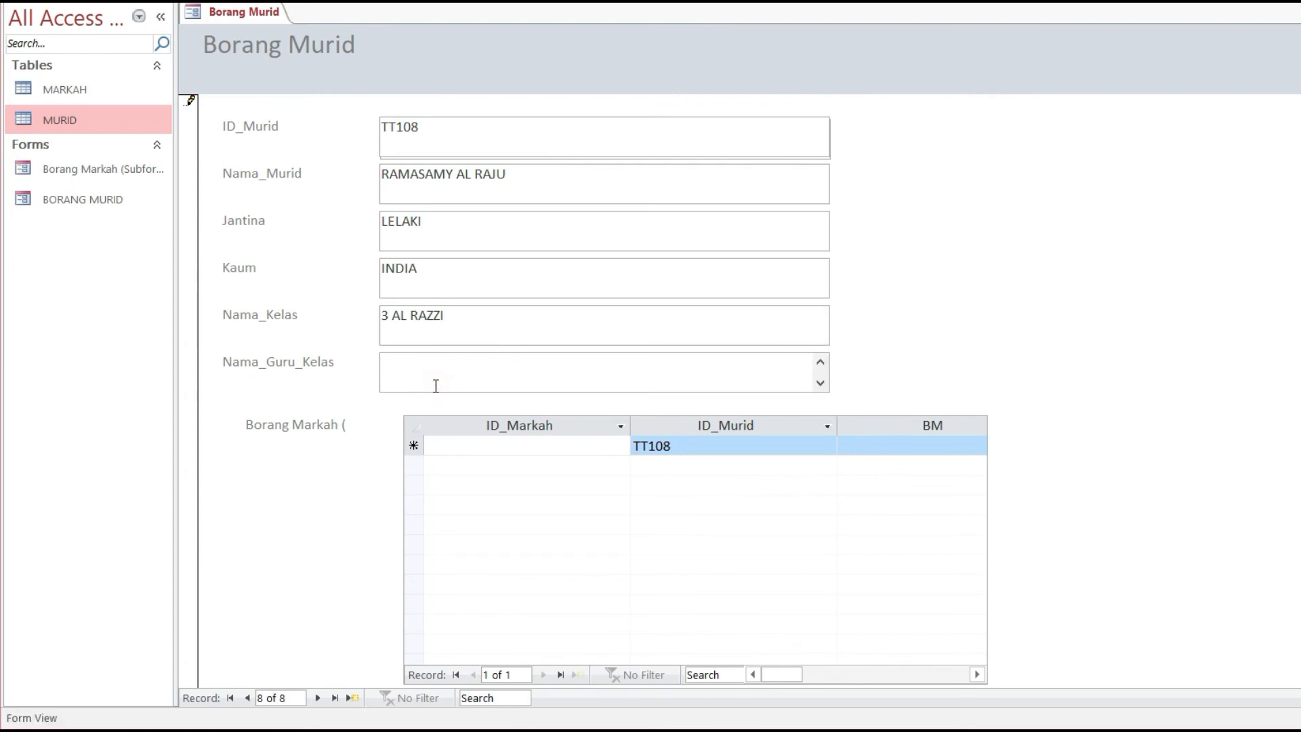
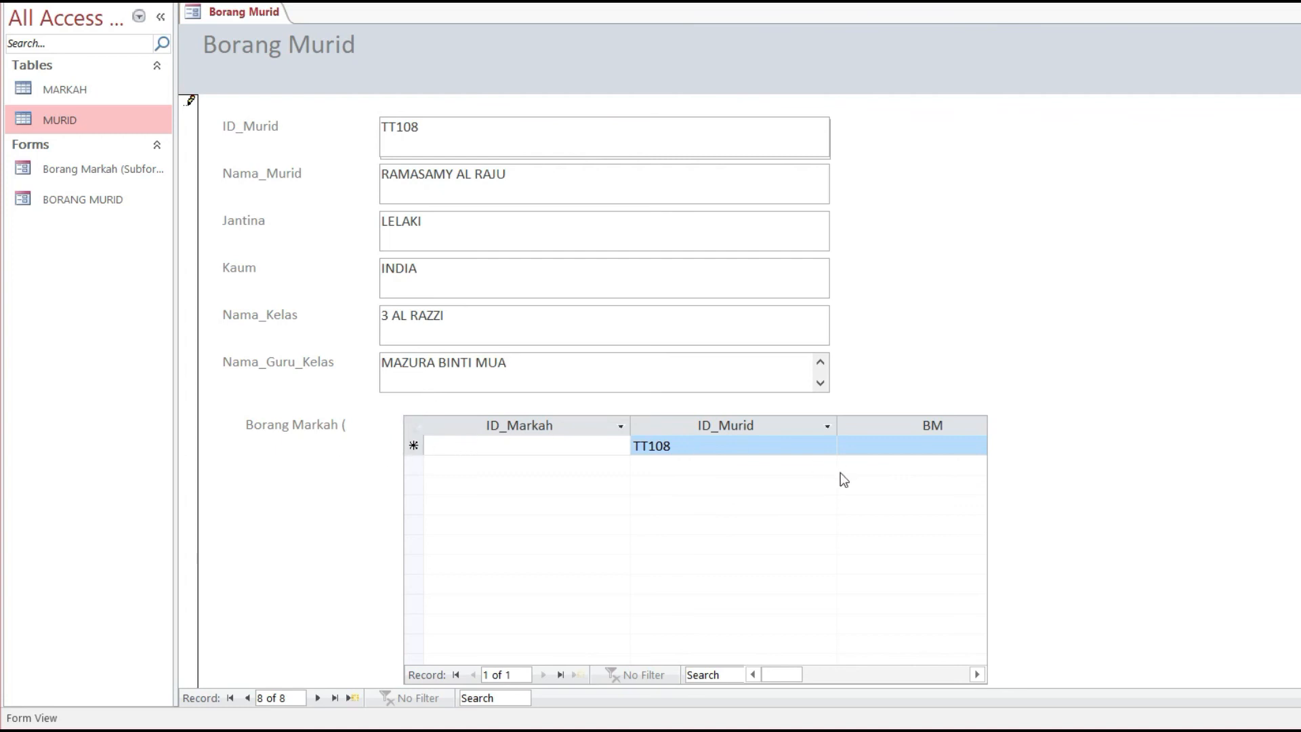
{"action": "left_click", "coordinate": [697, 444]}
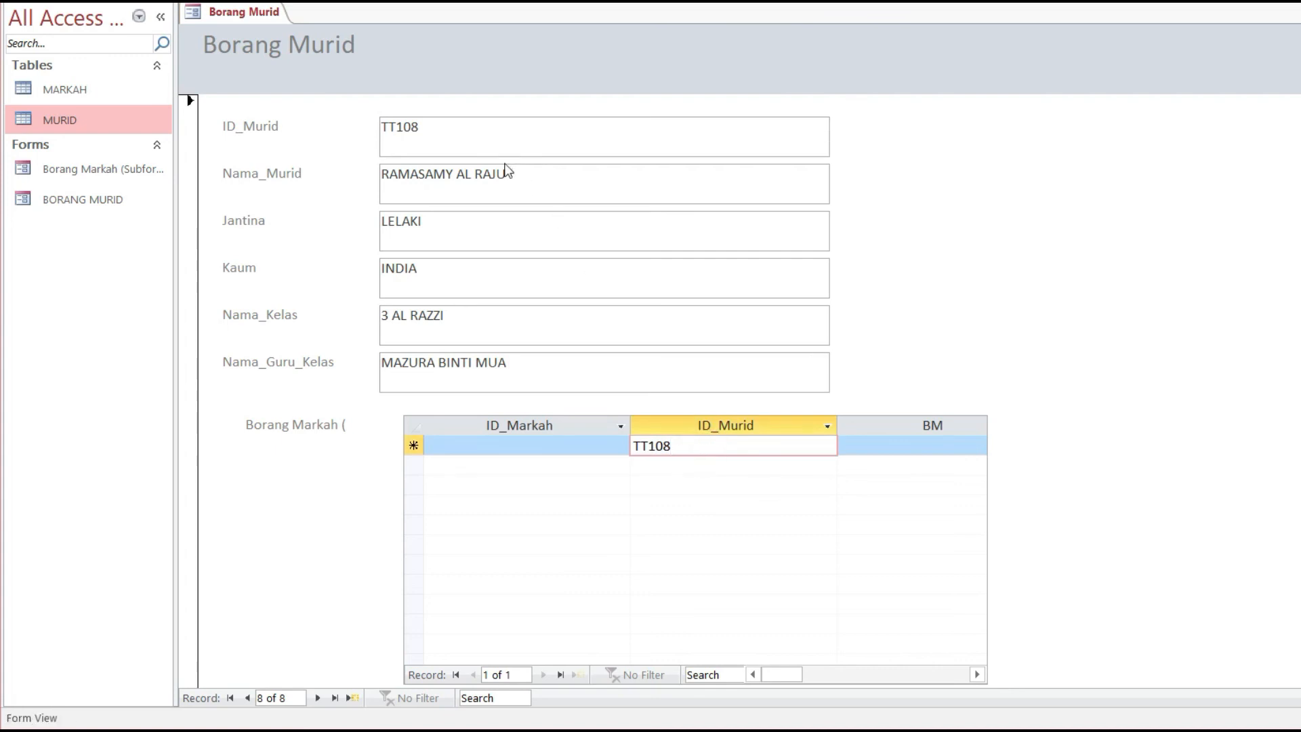
Step: Enter PT_TT108 as the ID_Markah in the Borang Markah subform
{"action": "left_click", "coordinate": [469, 124]}
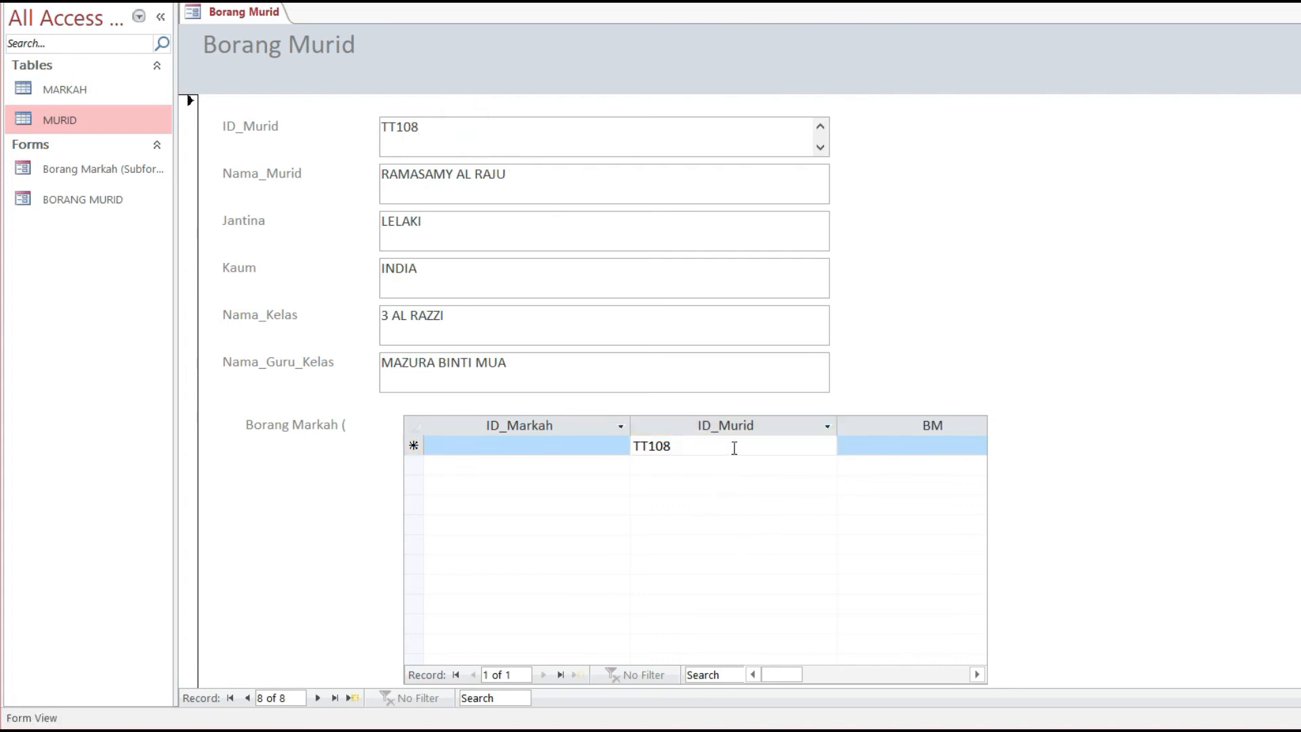
{"action": "left_click", "coordinate": [444, 445]}
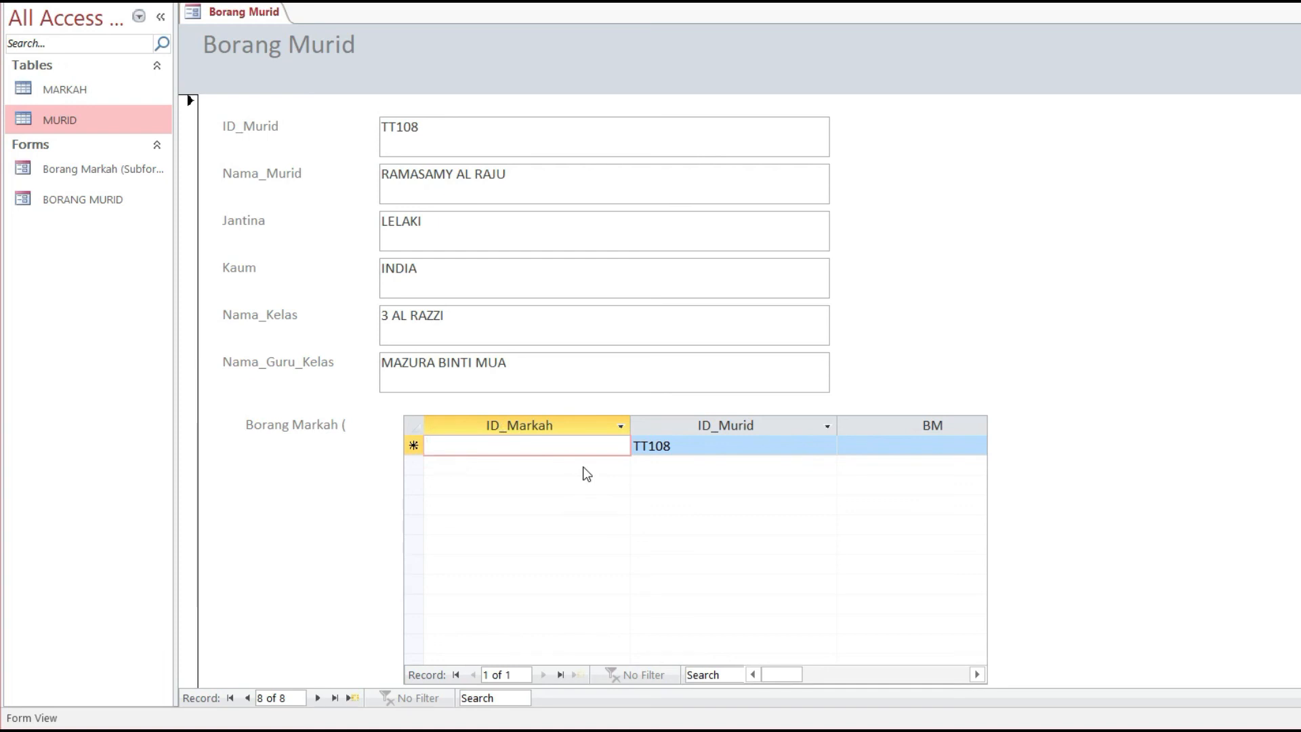
{"action": "type", "text": "PT"}
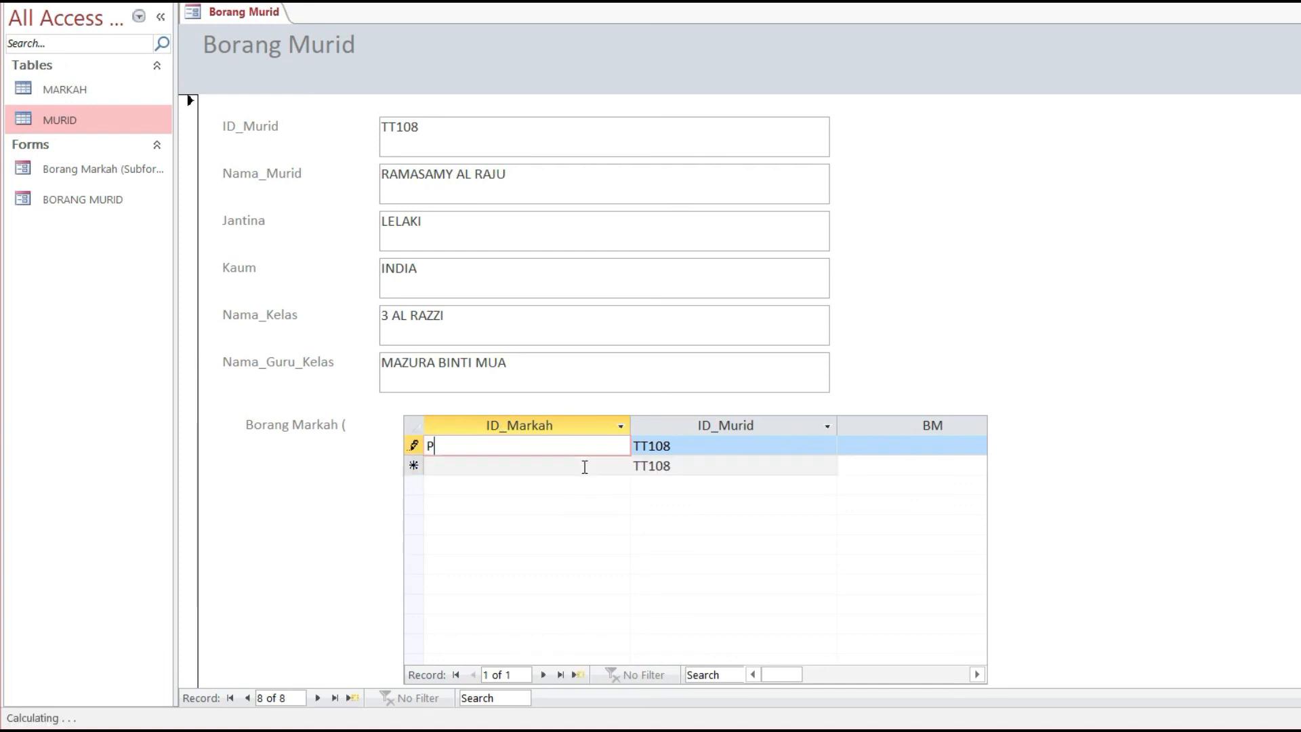
{"action": "key", "text": "BackSpace"}
{"action": "key", "text": "BackSpace"}
{"action": "type", "text": "-"}
{"action": "key", "text": "BackSpace"}
{"action": "type", "text": "PT"}
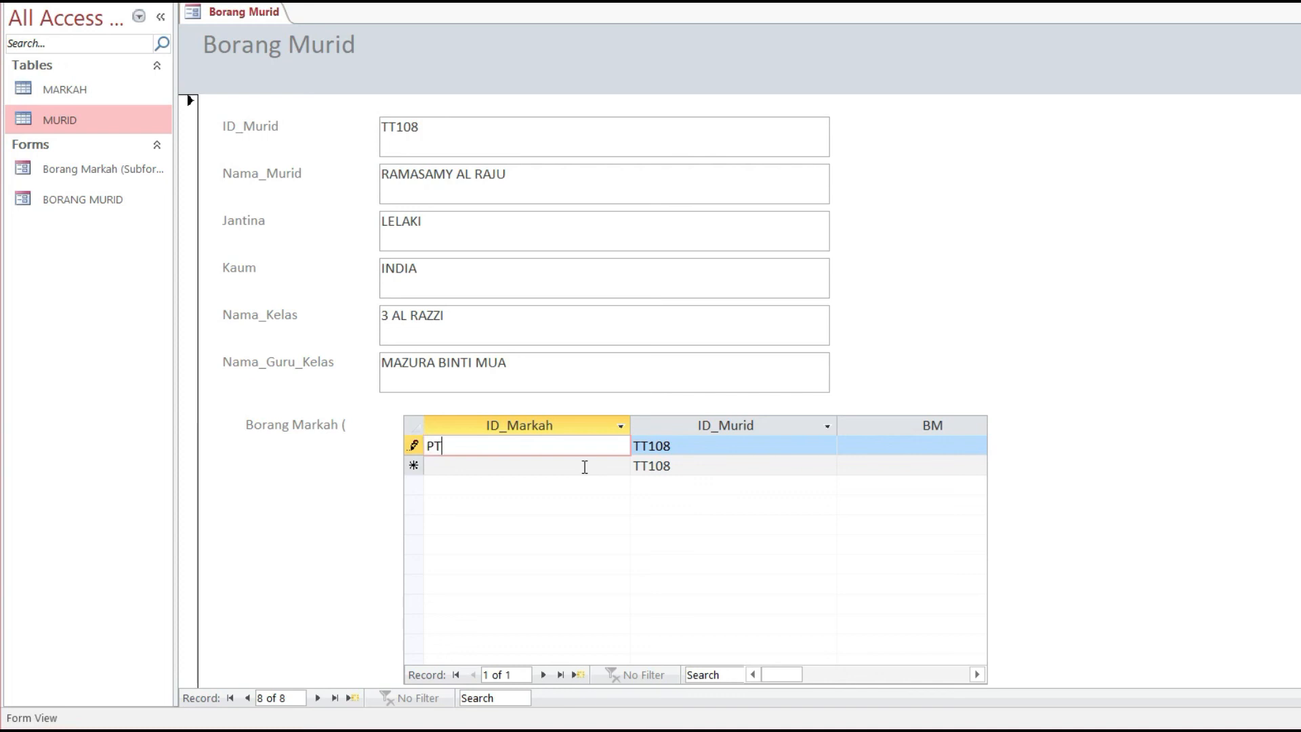
{"action": "key", "text": "BackSpace"}
{"action": "key", "text": "BackSpace"}
{"action": "type", "text": "-"}
{"action": "key", "text": "BackSpace"}
{"action": "type", "text": "PT_TT108"}
{"action": "left_click", "coordinate": [930, 450]}
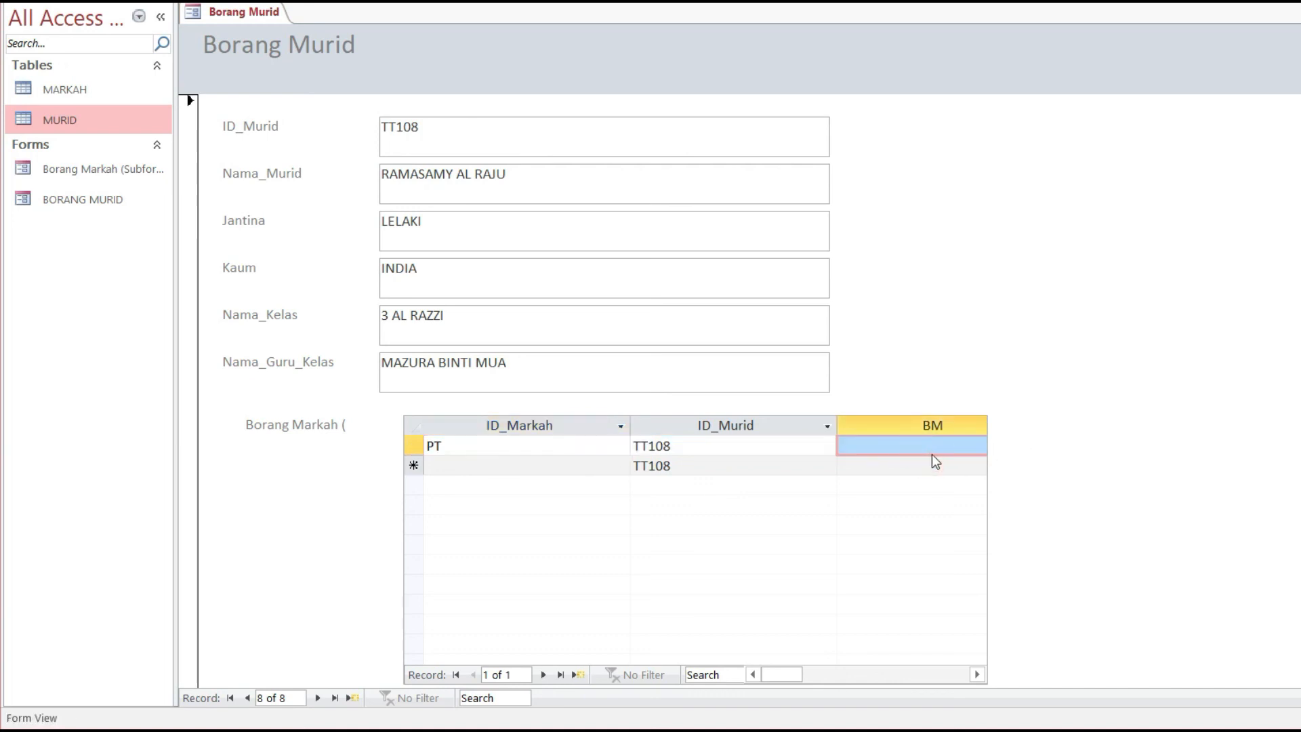
Step: Fill in marks BM 78, BI 82, SN 68, MAT 56, SEJ 74, GEO 68, ASK 62
{"action": "left_click", "coordinate": [935, 449]}
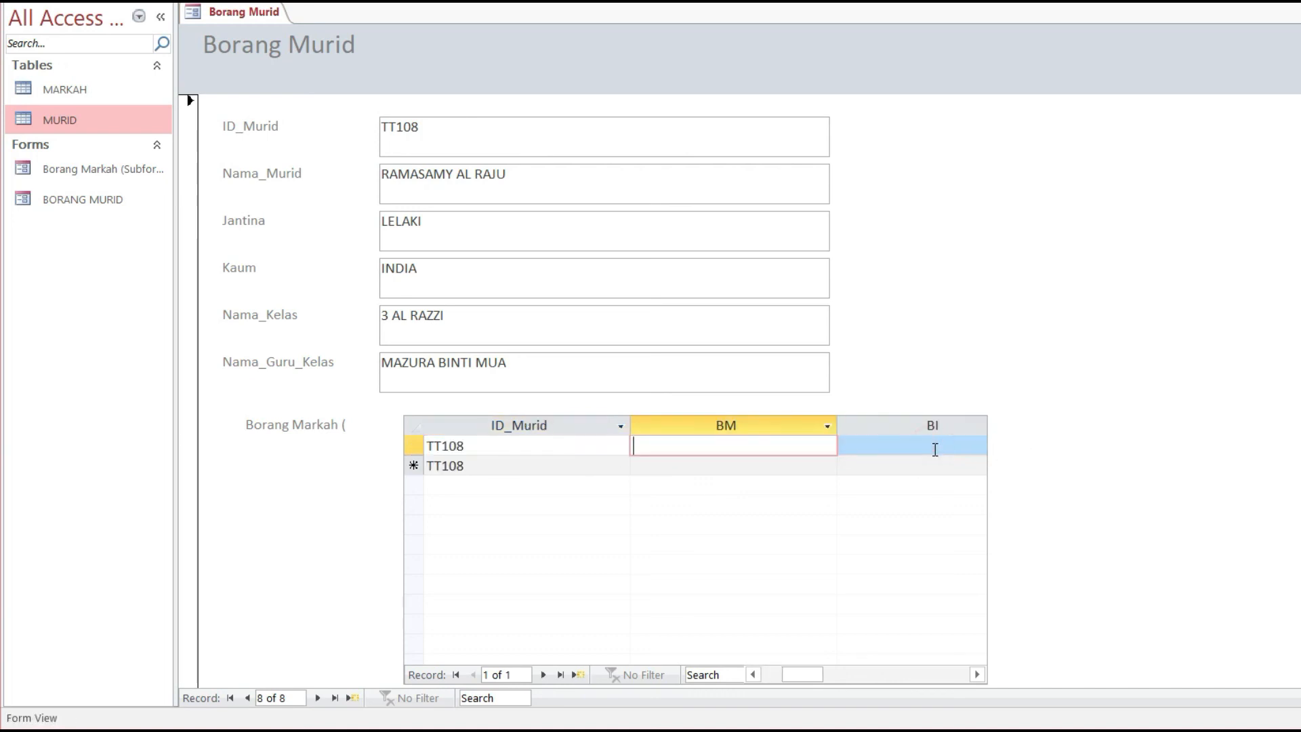
{"action": "type", "text": "78"}
{"action": "key", "text": "Tab"}
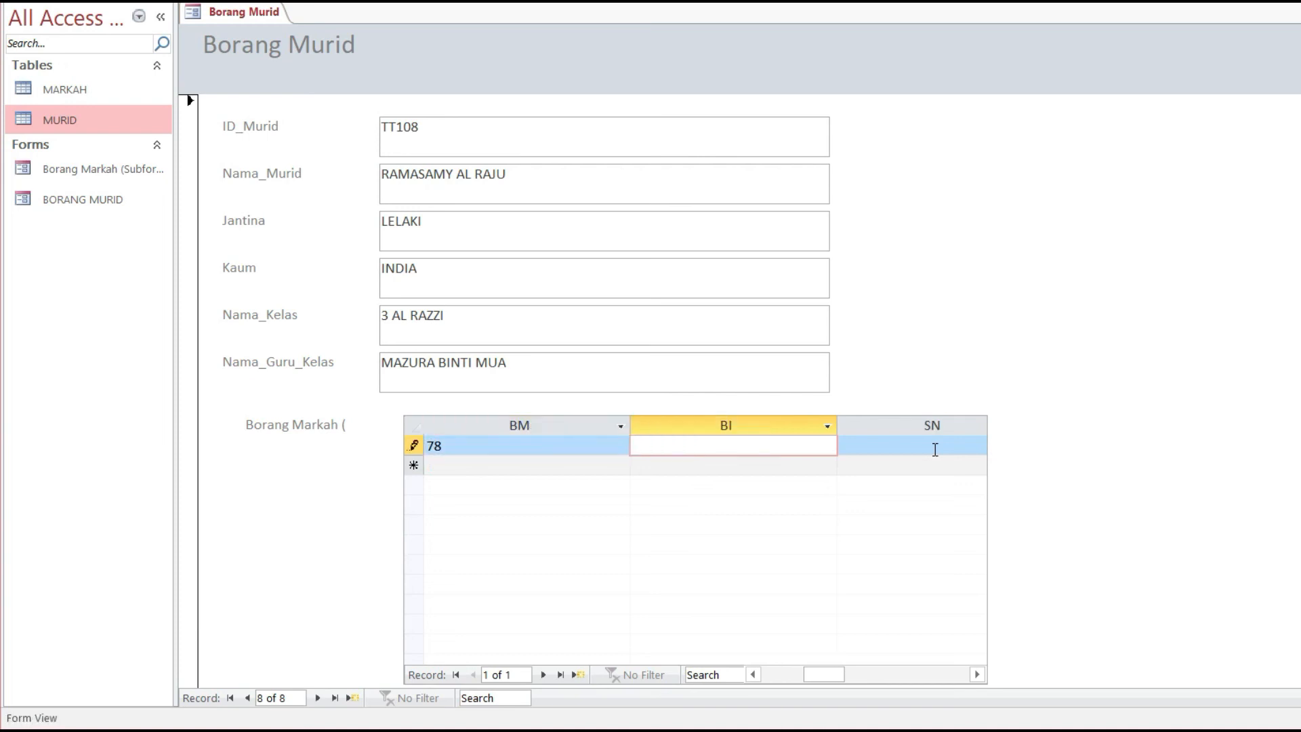
{"action": "type", "text": "82"}
{"action": "key", "text": "Tab"}
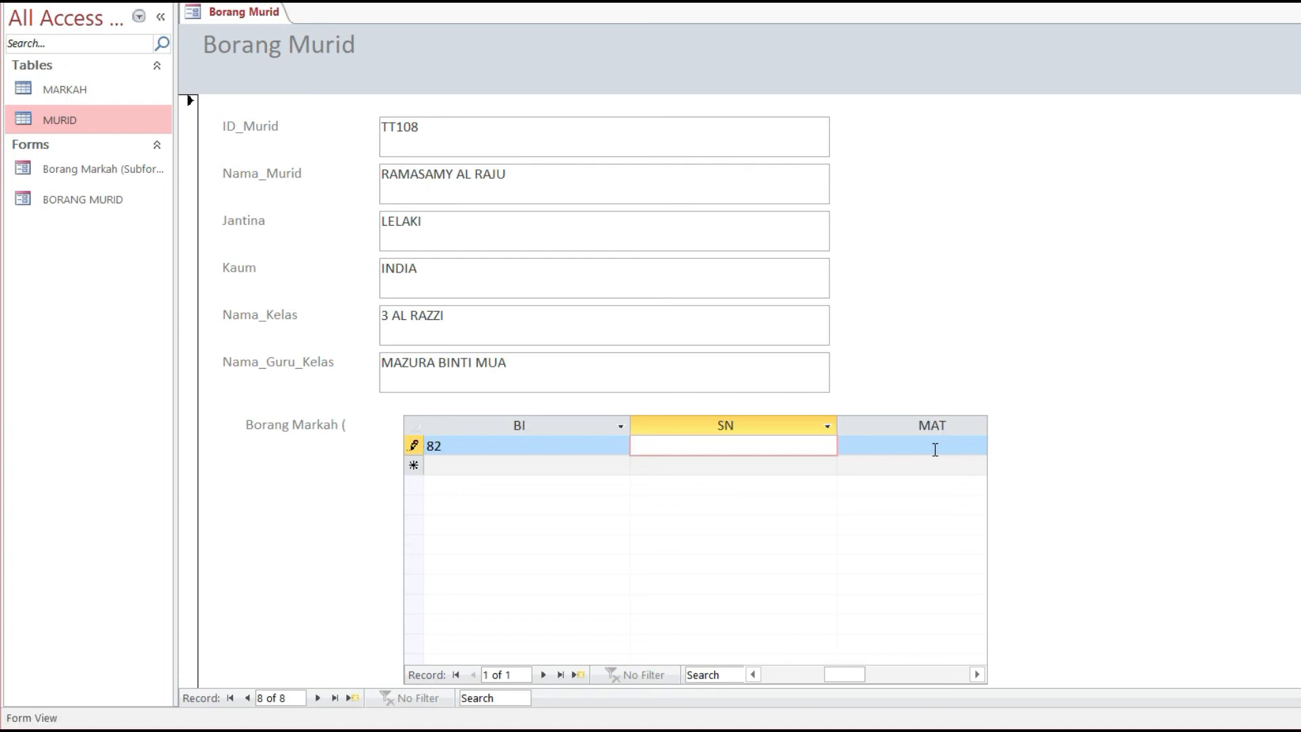
{"action": "type", "text": "68"}
{"action": "key", "text": "Tab"}
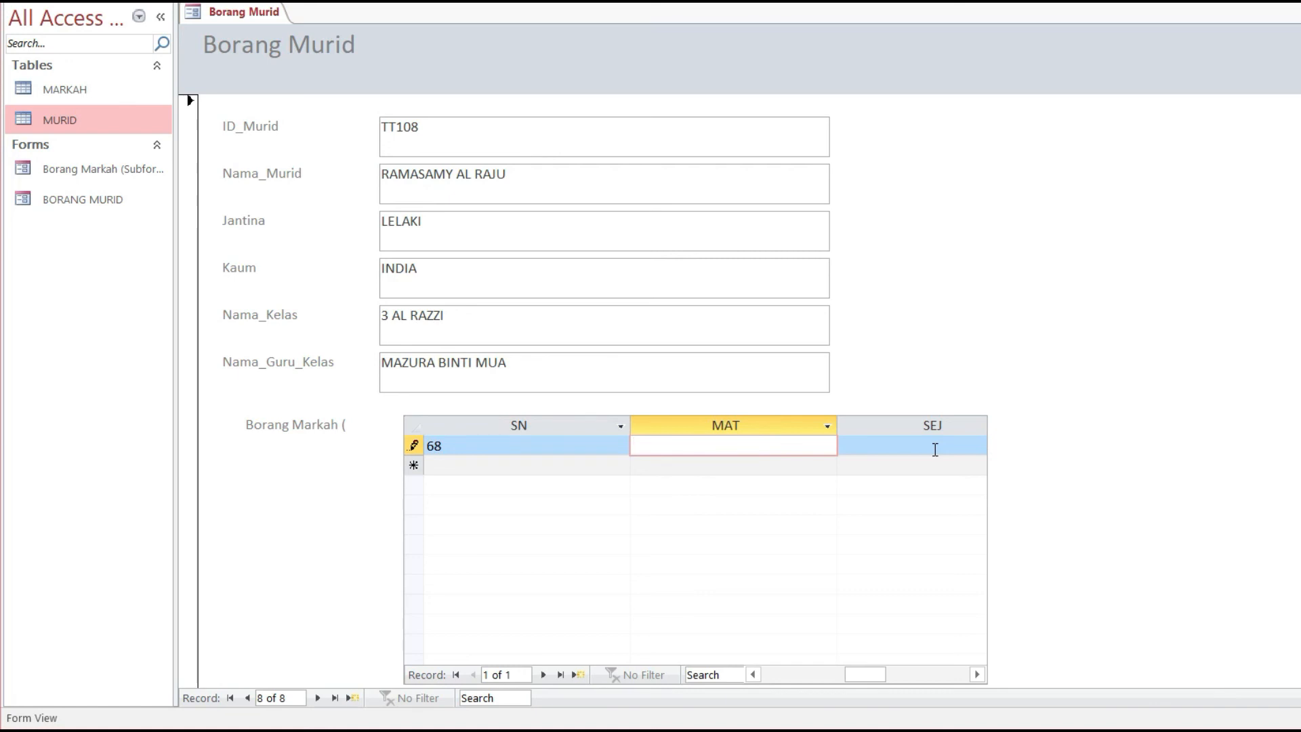
{"action": "key", "text": "Tab"}
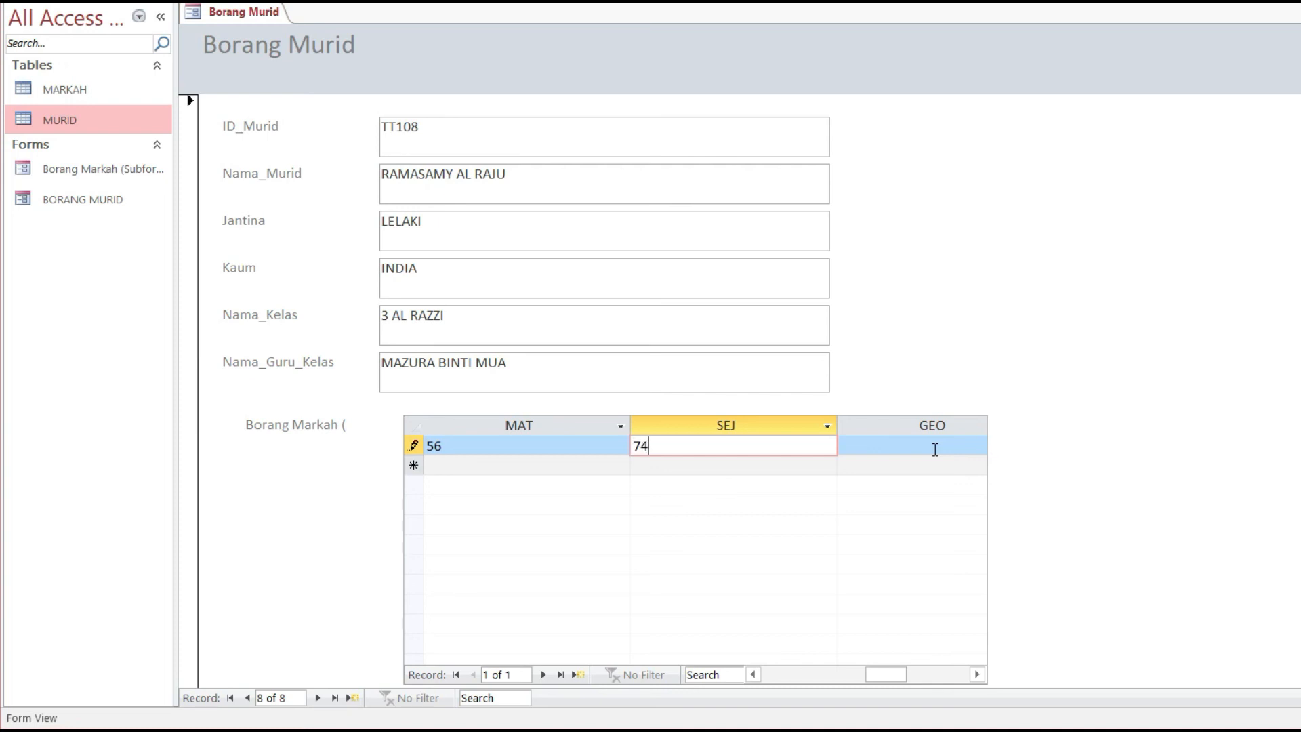
{"action": "key", "text": "Tab"}
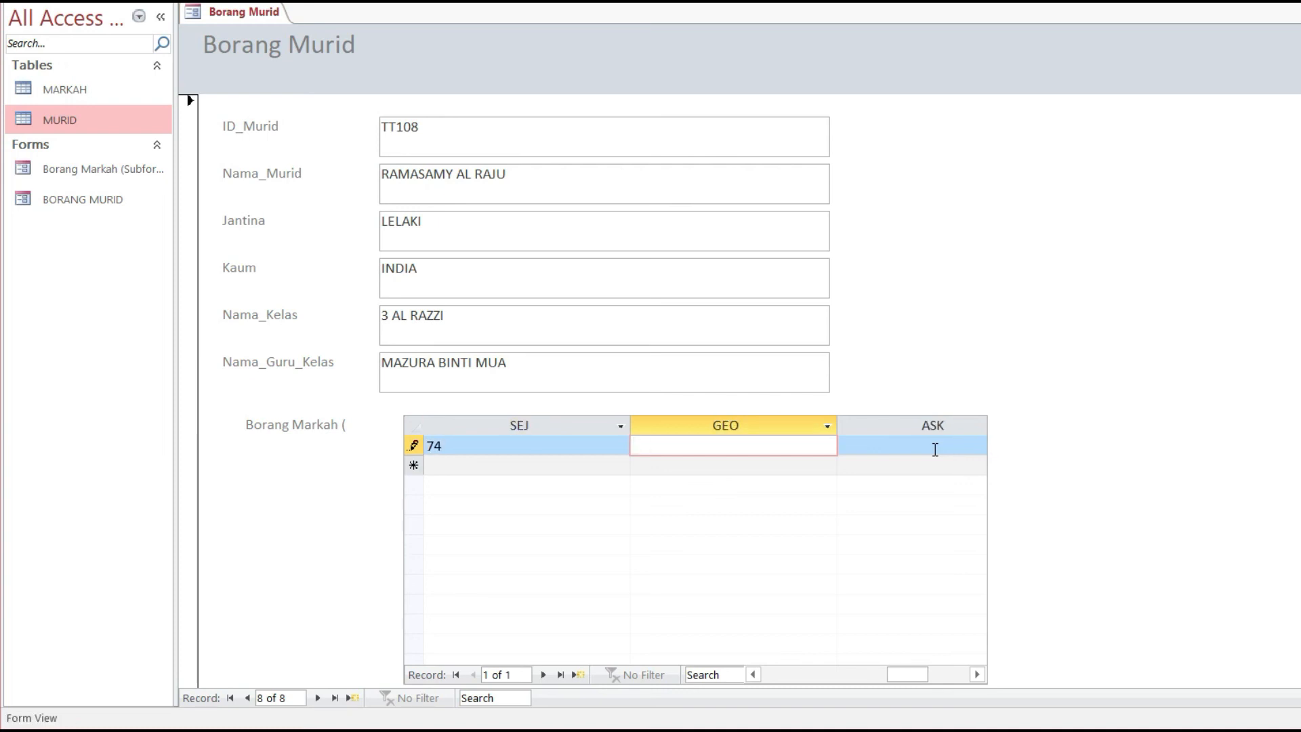
{"action": "type", "text": "68"}
{"action": "key", "text": "Tab"}
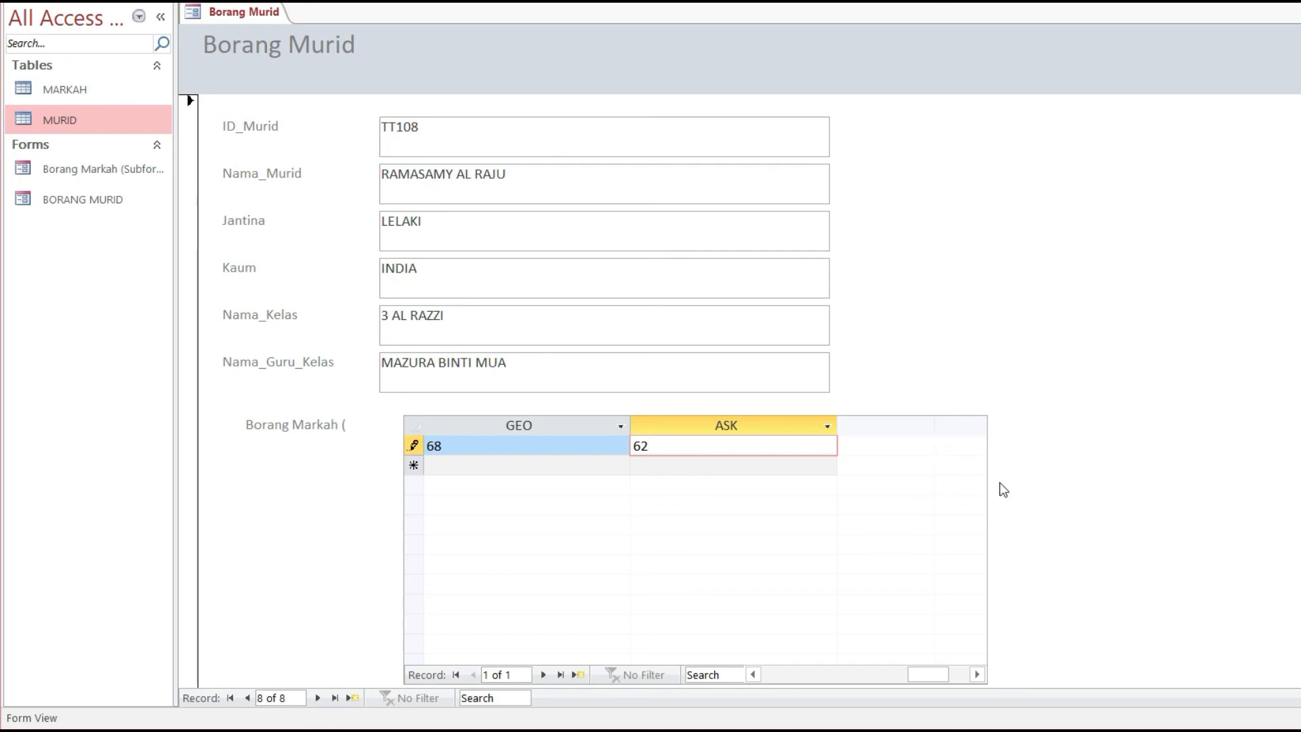
{"action": "right_click", "coordinate": [258, 16]}
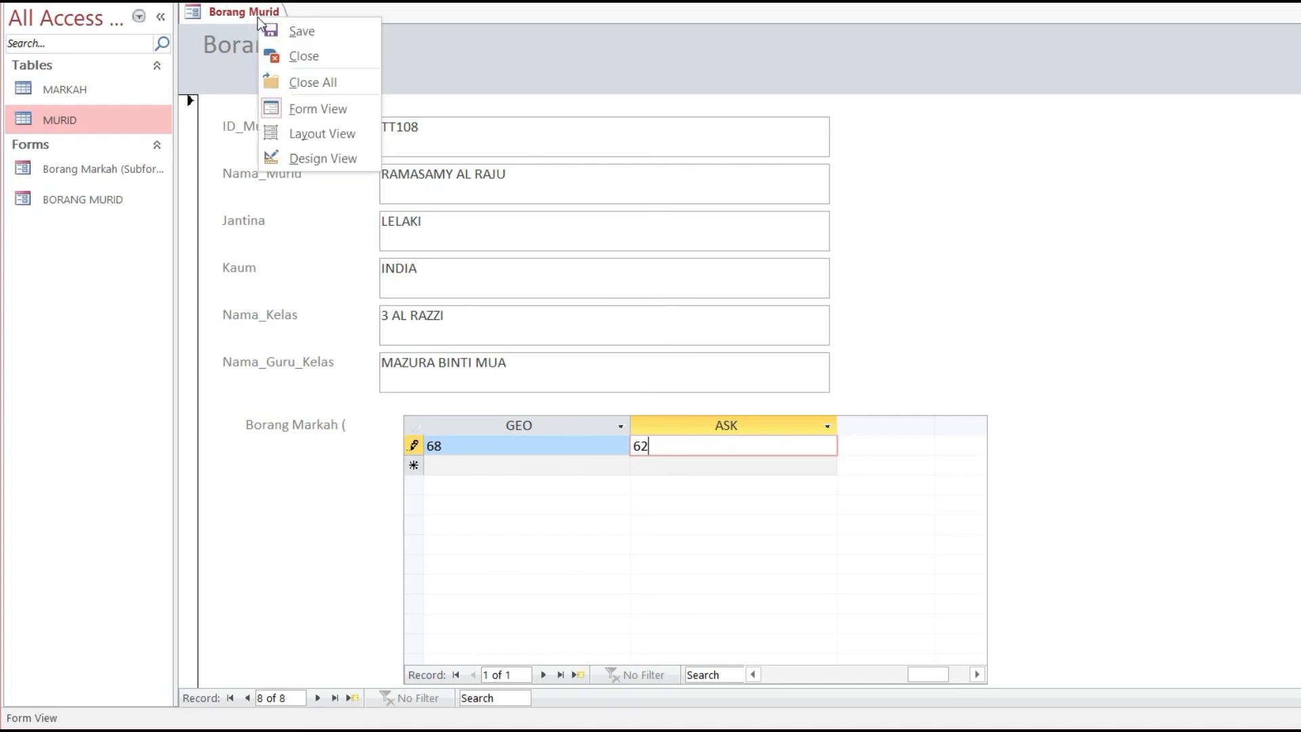
Step: Save student TT108 with its marks, then open the MURID and MARKAH tables to verify it
{"action": "left_click", "coordinate": [305, 32]}
{"action": "left_click_drag", "start_coordinate": [880, 676], "coordinate": [805, 680]}
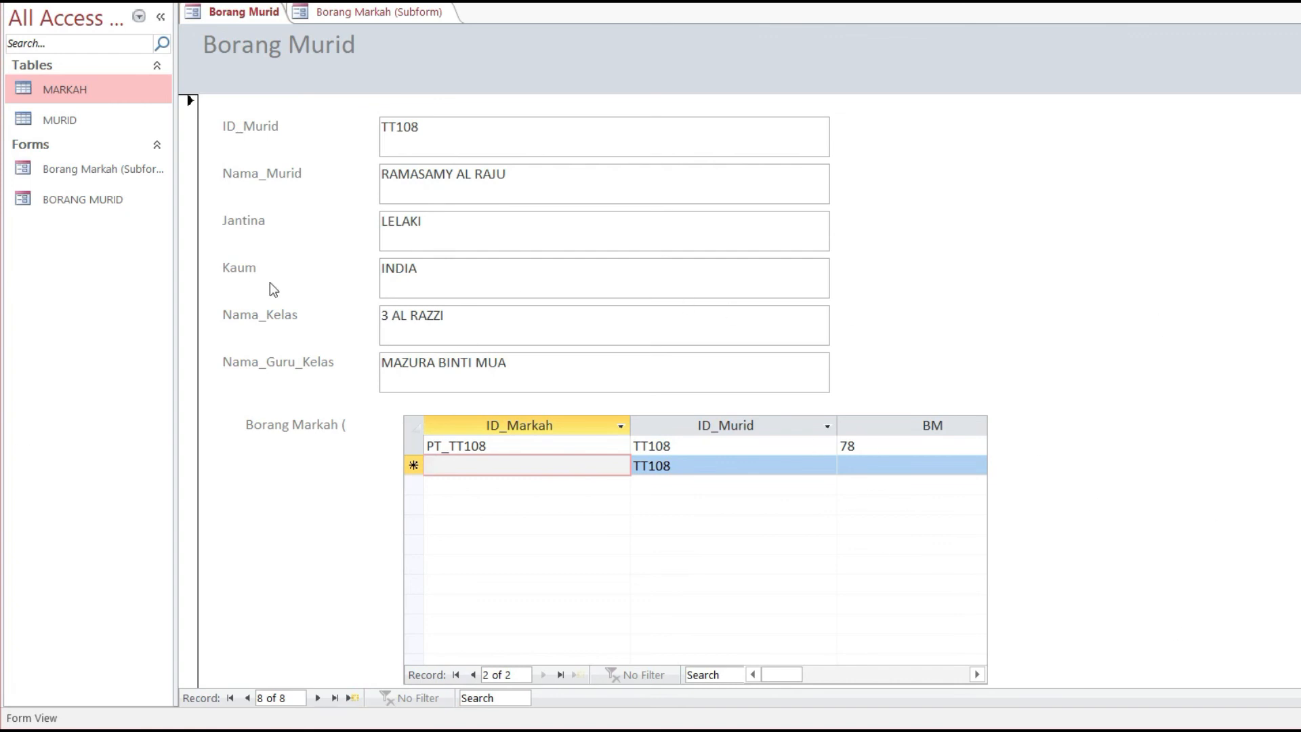
{"action": "left_click", "coordinate": [64, 126]}
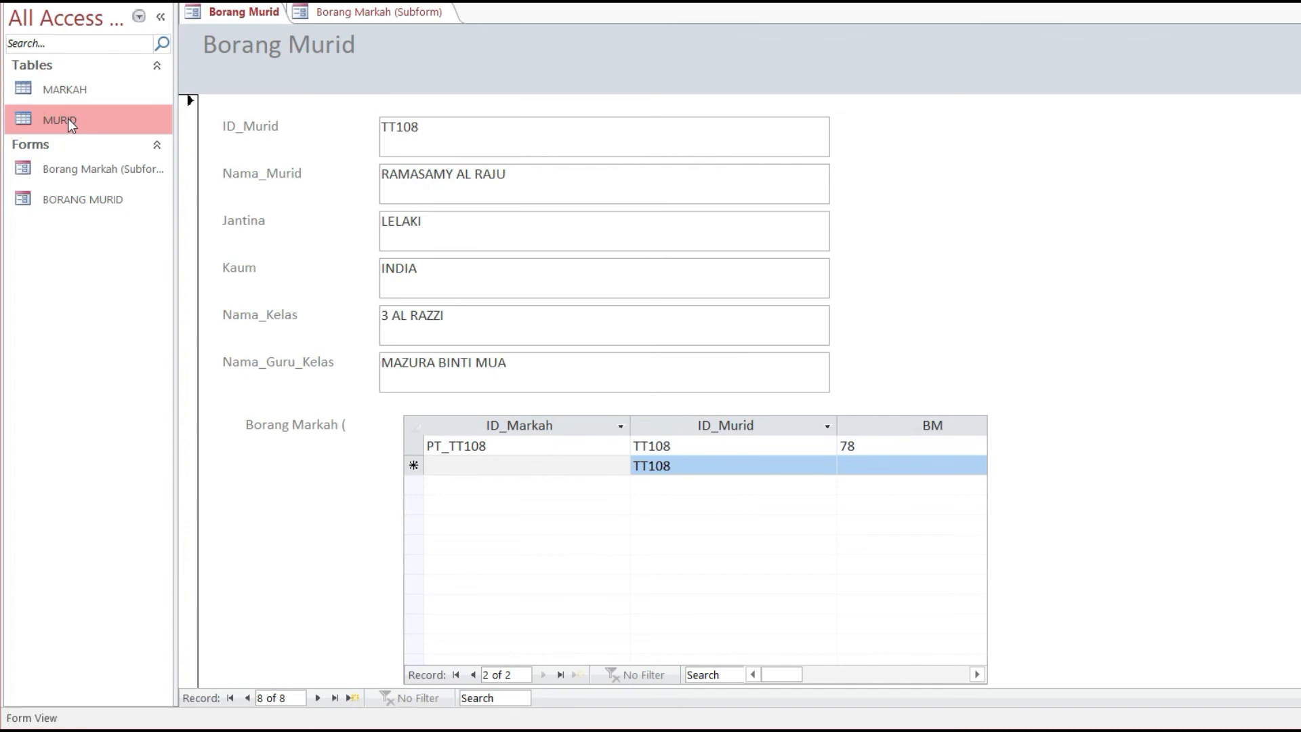
{"action": "double_click", "coordinate": [68, 119]}
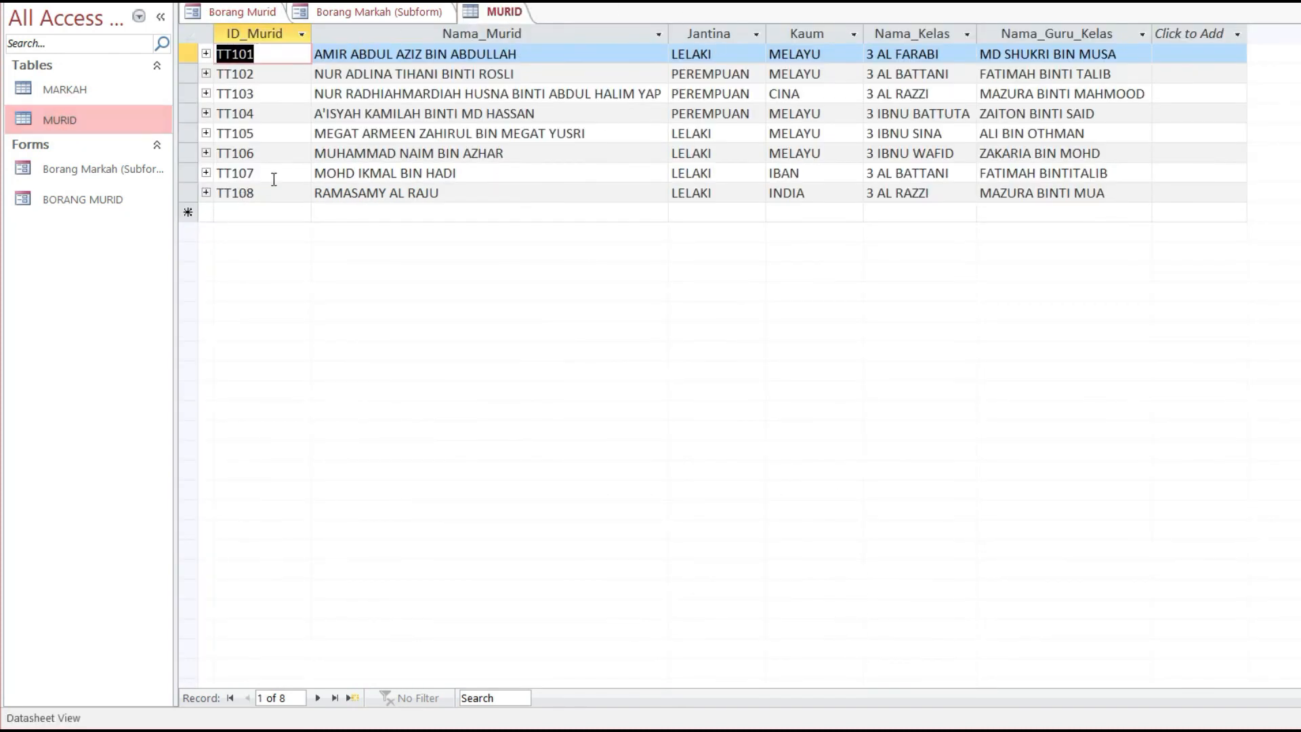
{"action": "left_click", "coordinate": [70, 90]}
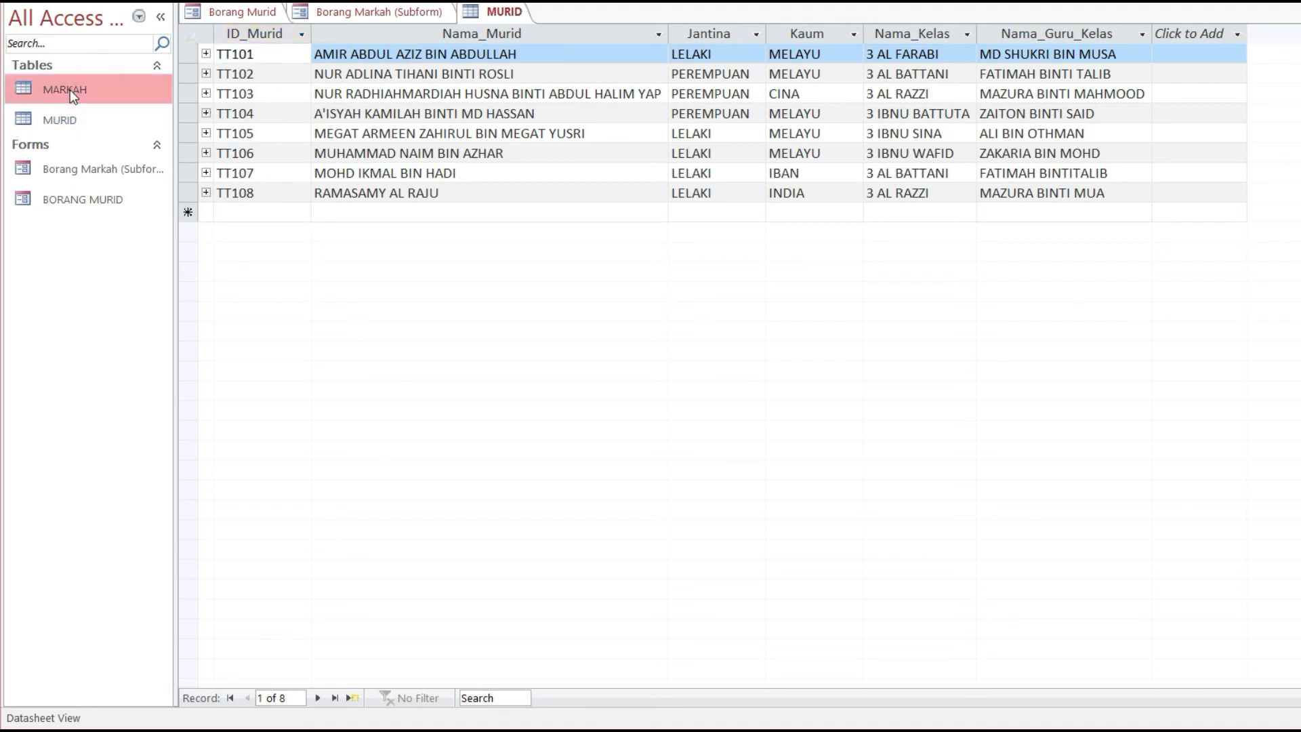
{"action": "double_click", "coordinate": [70, 89]}
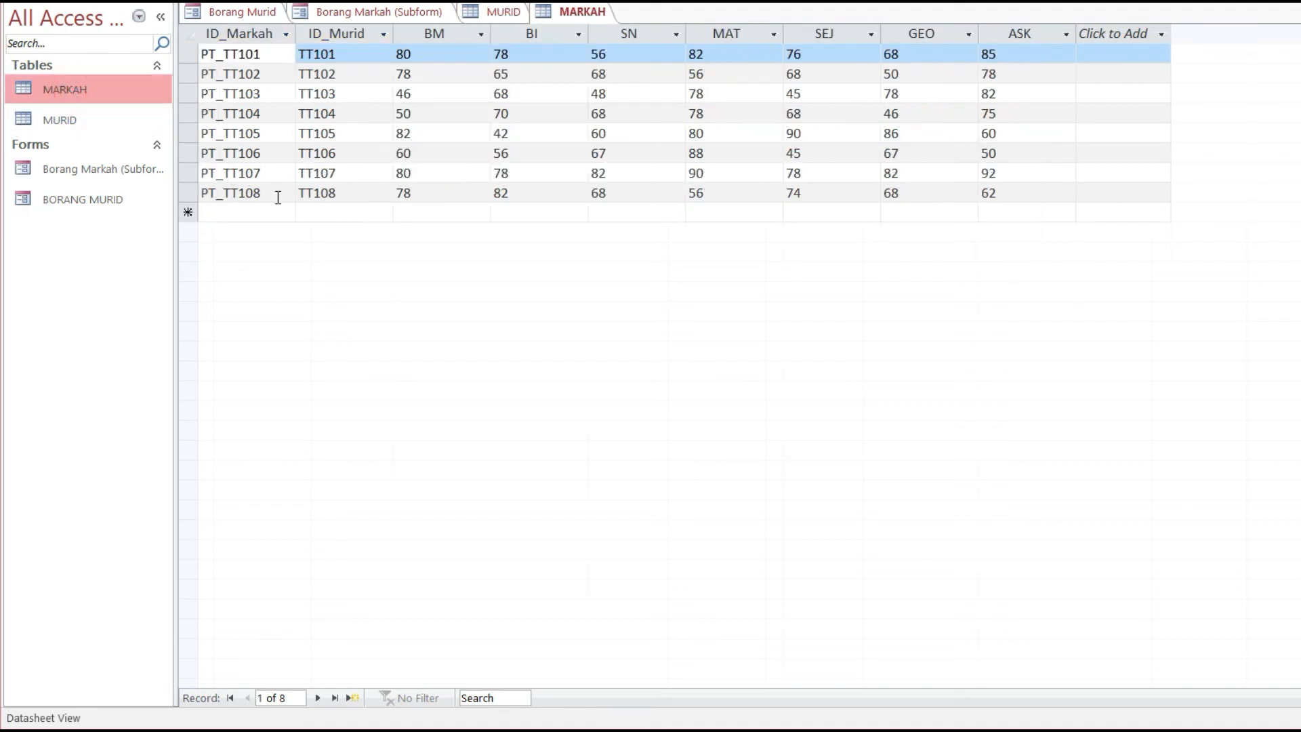